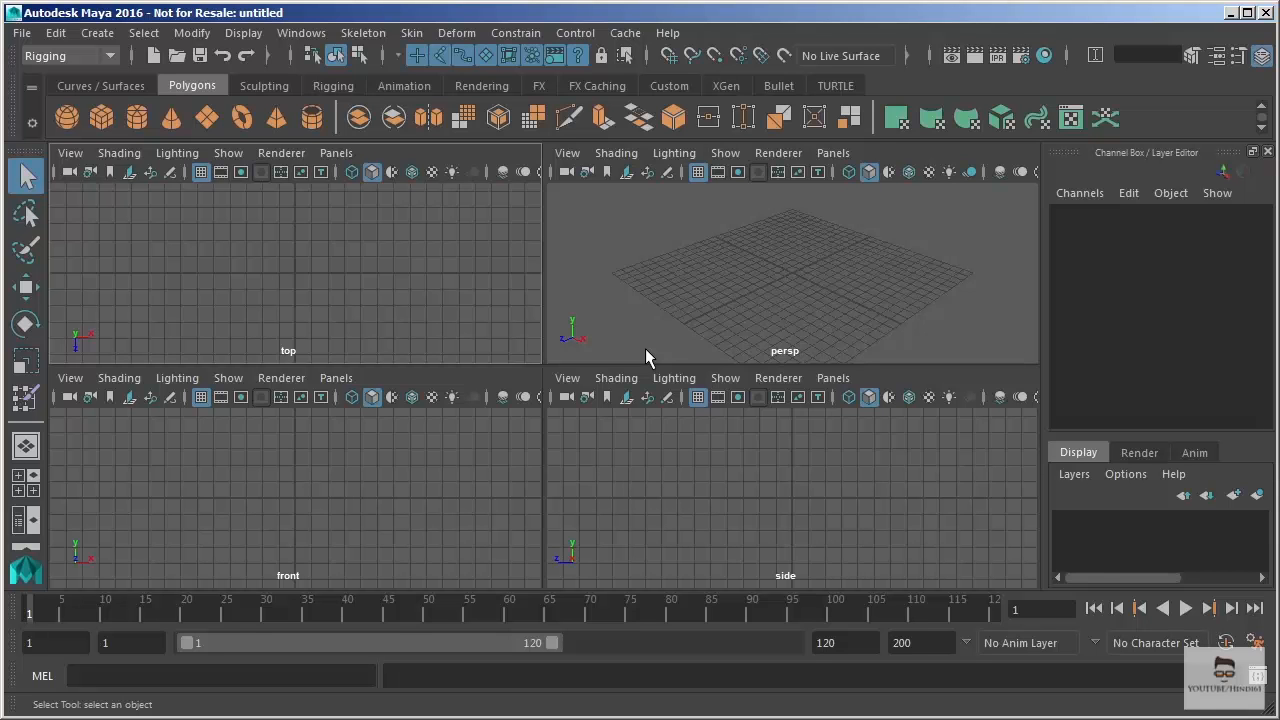
- Draw a four-joint leg chain in the side view, running from hip through a bent knee and ankle to the toe
key(space)
alt+right_drag(692, 430, 571, 351)
click(345, 33)
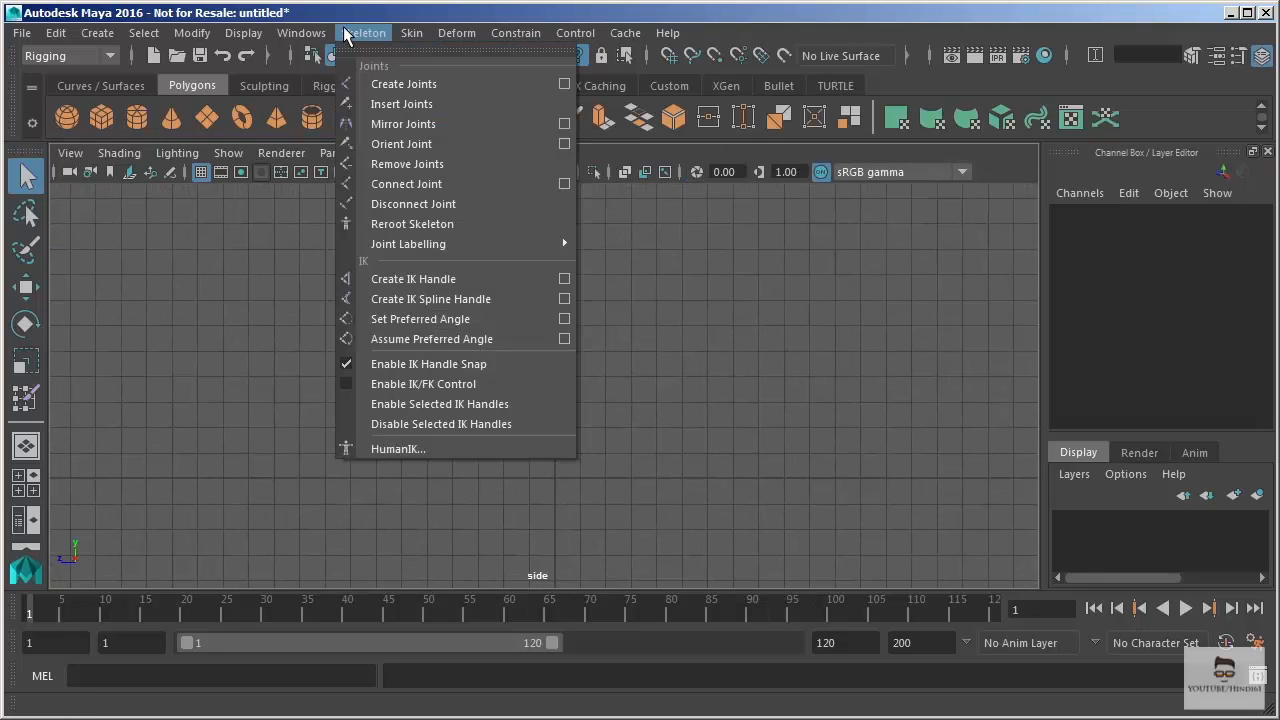
click(390, 84)
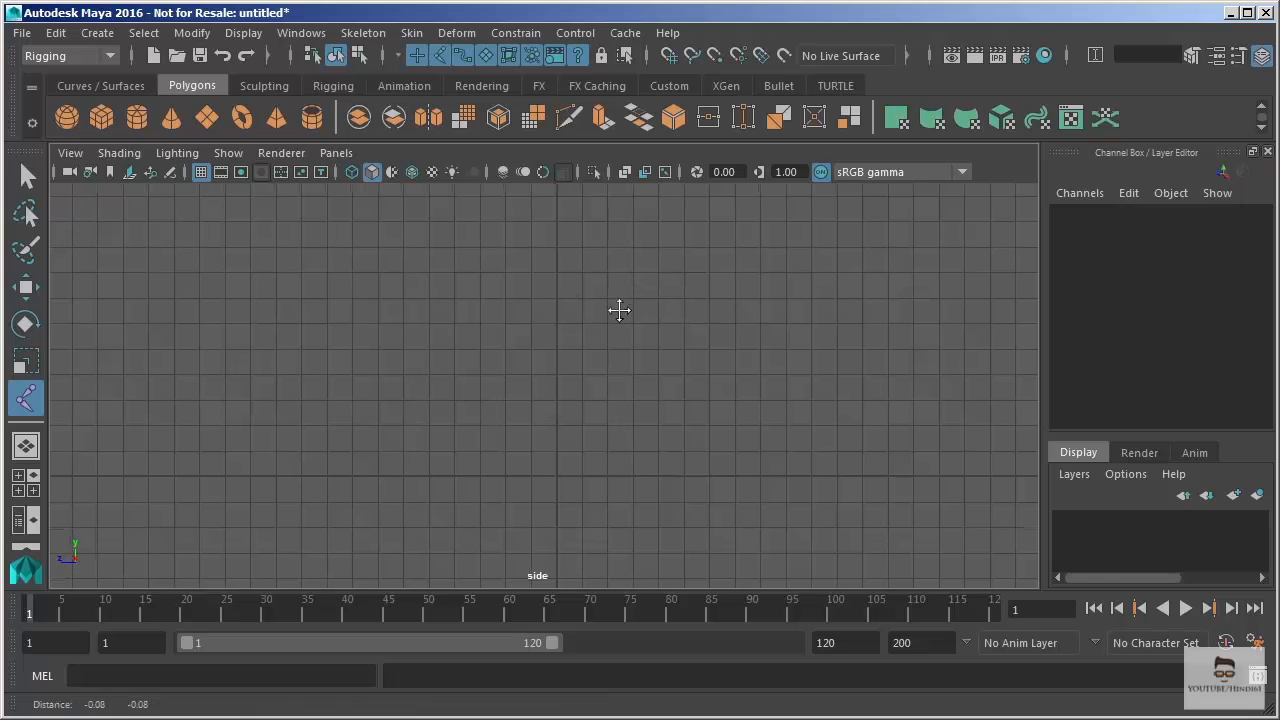
click(621, 272)
click(578, 384)
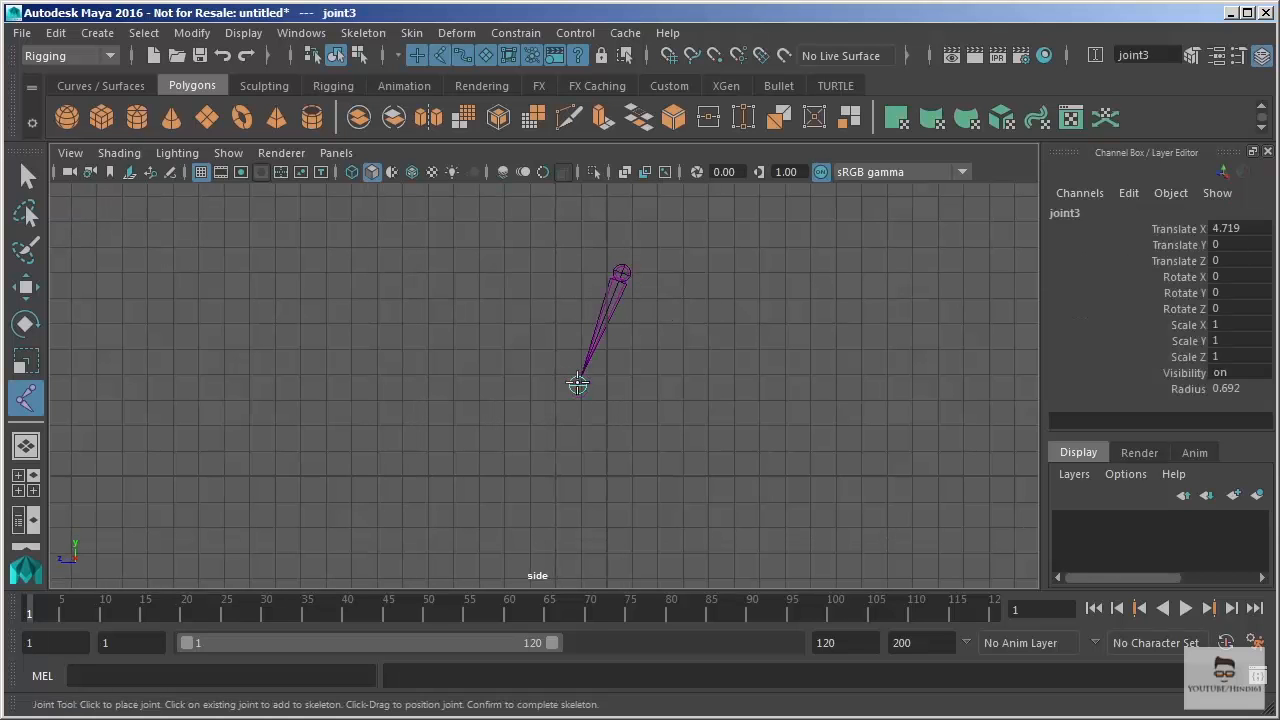
click(607, 480)
click(537, 477)
key(q)
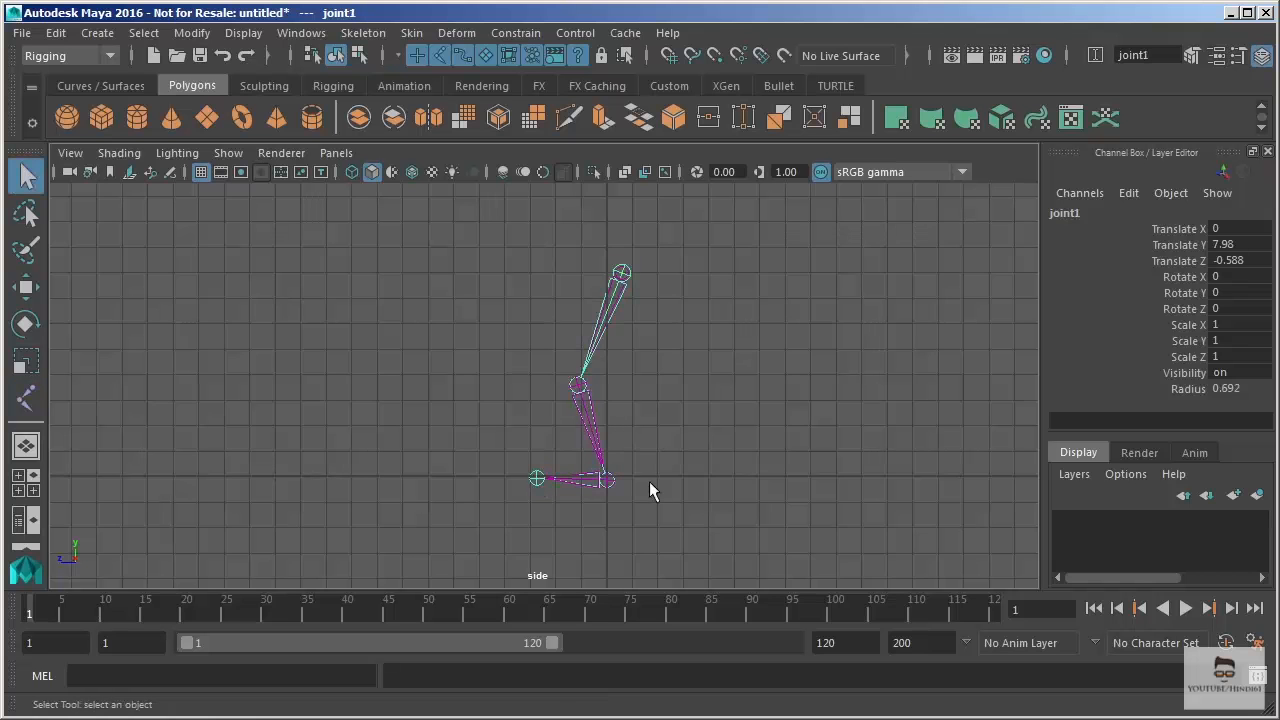
click(610, 485)
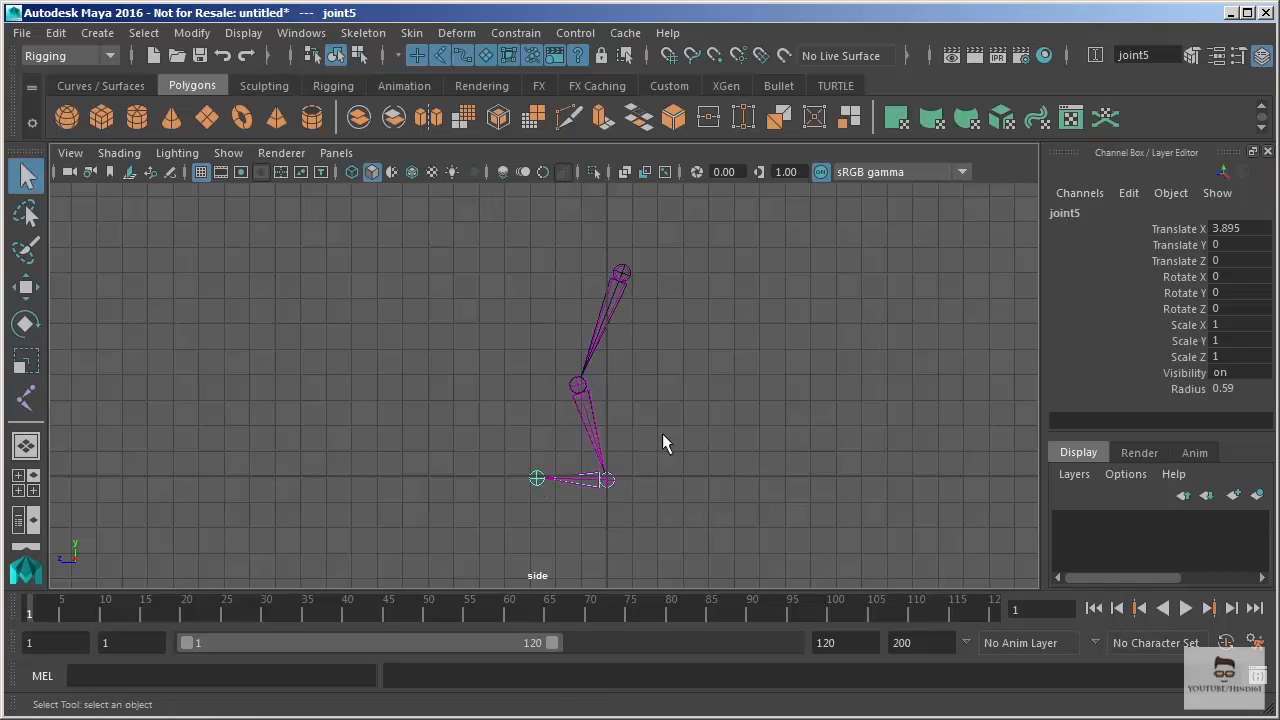
click(531, 411)
alt+middle_drag(690, 321, 683, 346)
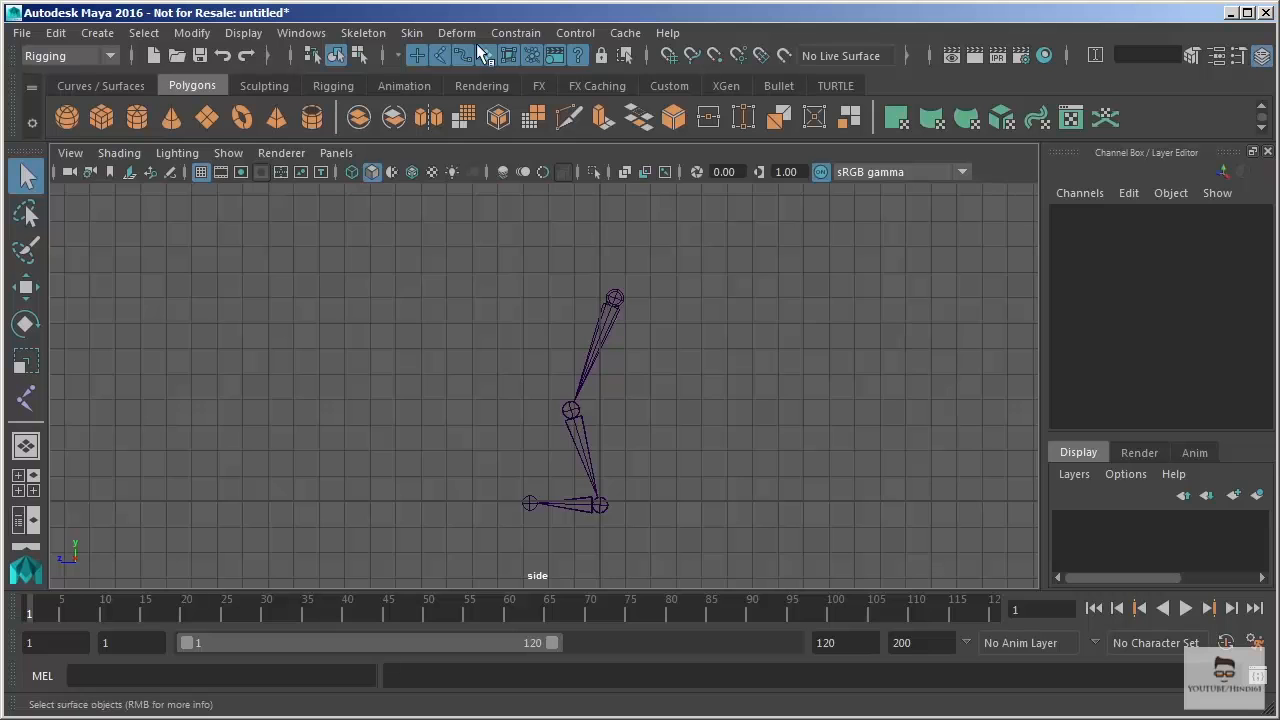
- Create an IK handle on the leg chain from the hip joint to the ankle joint
click(378, 40)
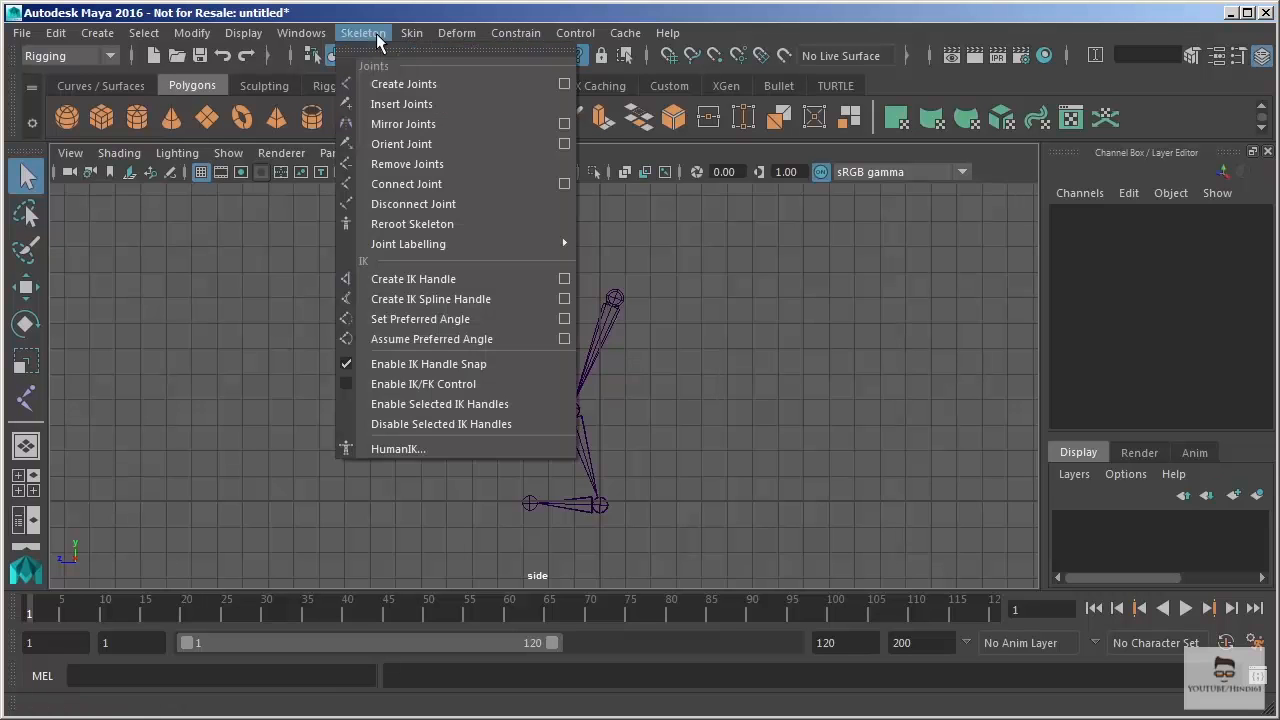
click(410, 280)
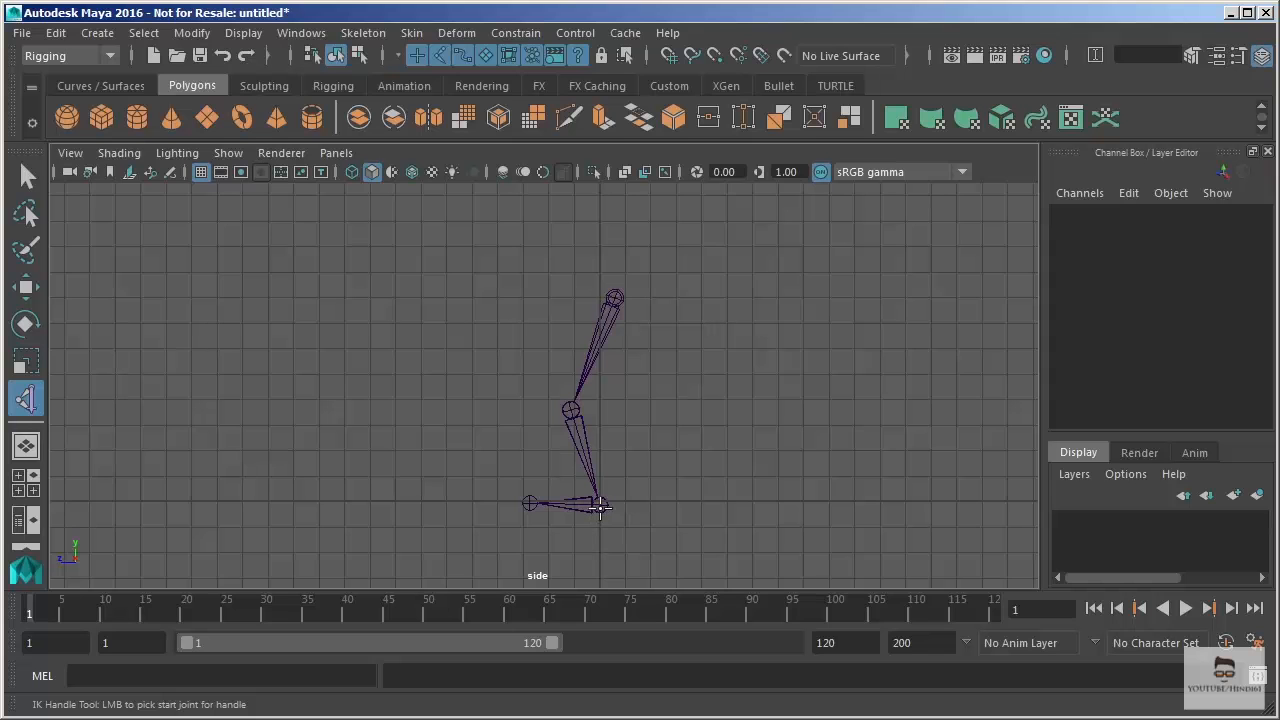
click(616, 297)
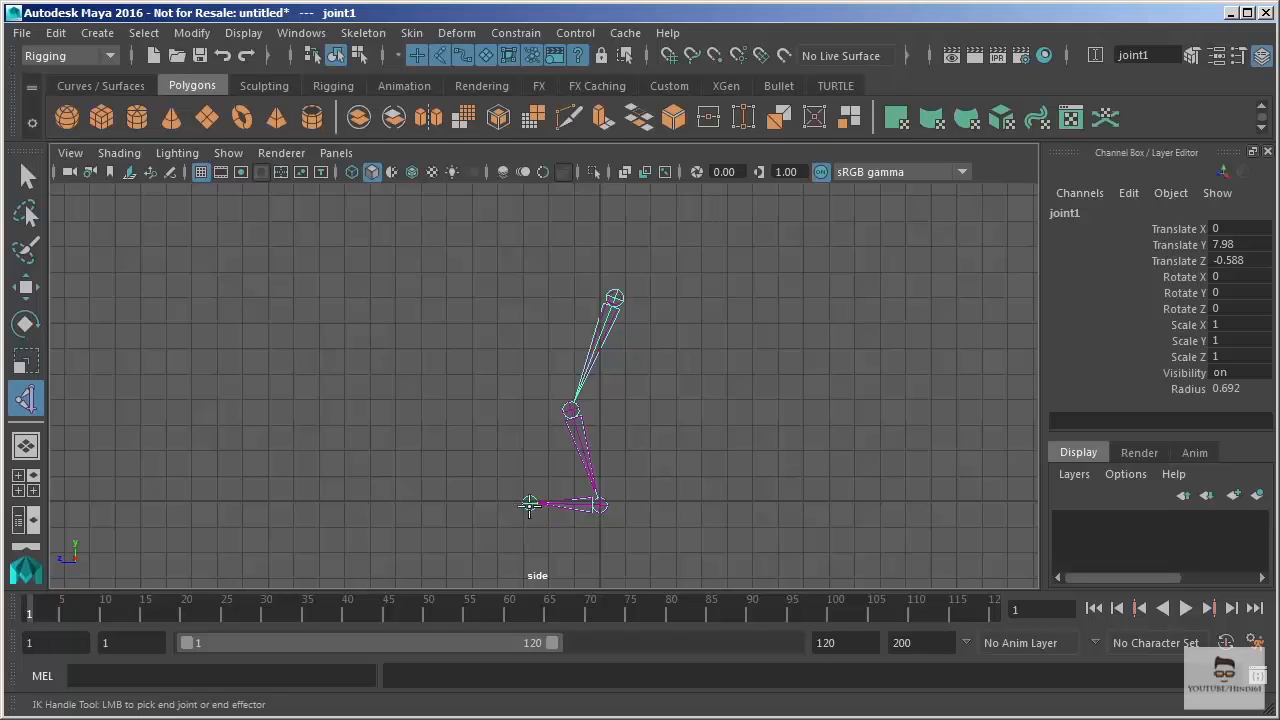
click(598, 504)
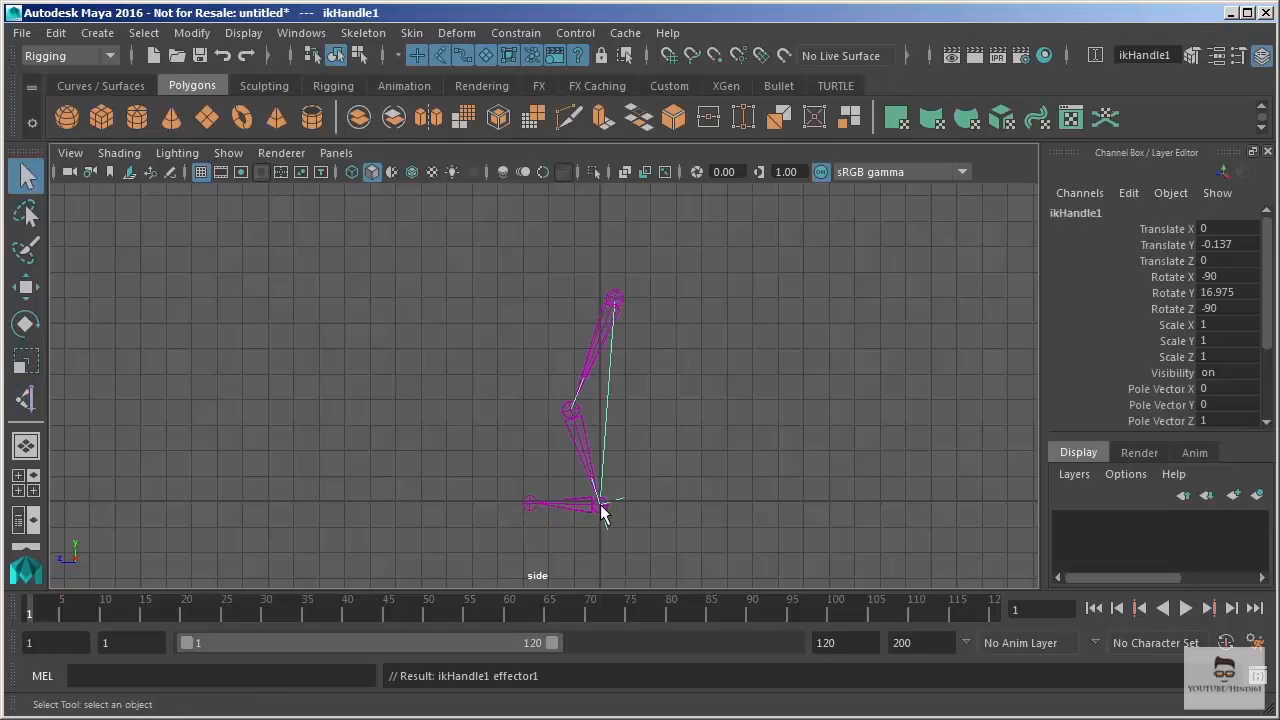
- Move the ankle IK handle up to about Y 1.55, Z 0.13 to test the knee bend
key(w)
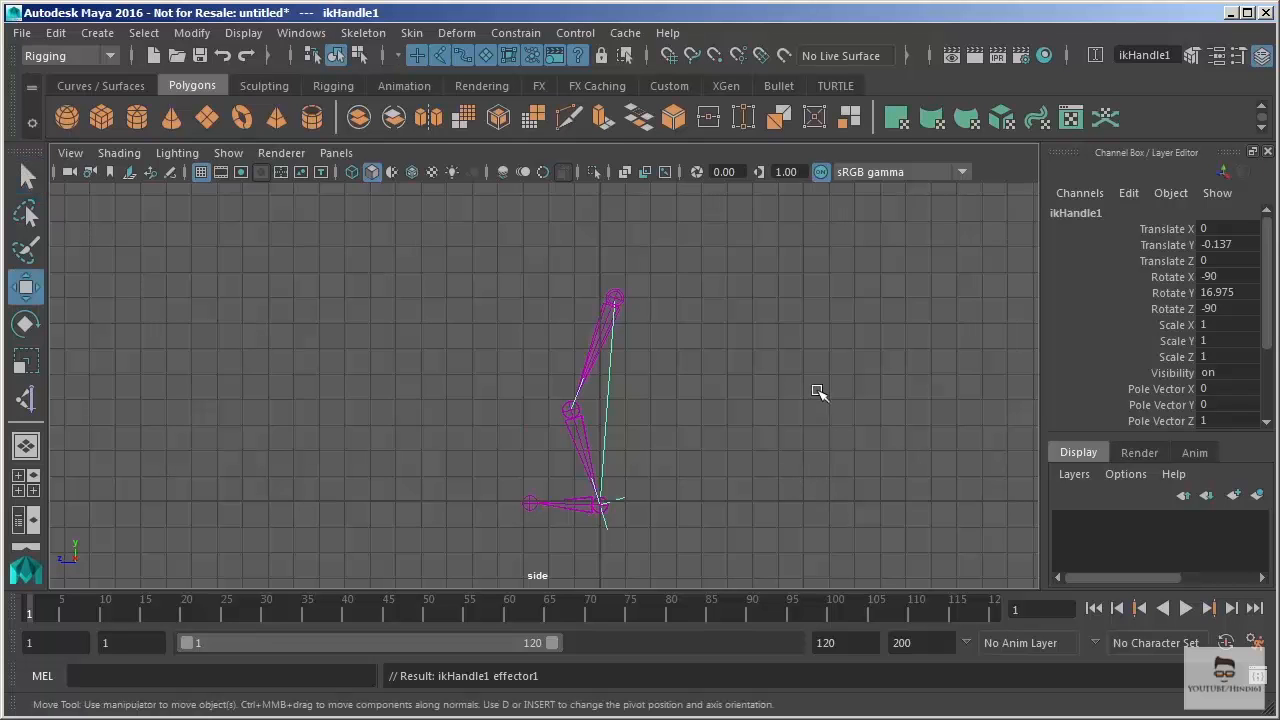
alt+right_drag(424, 318, 626, 446)
alt+middle_drag(764, 425, 723, 386)
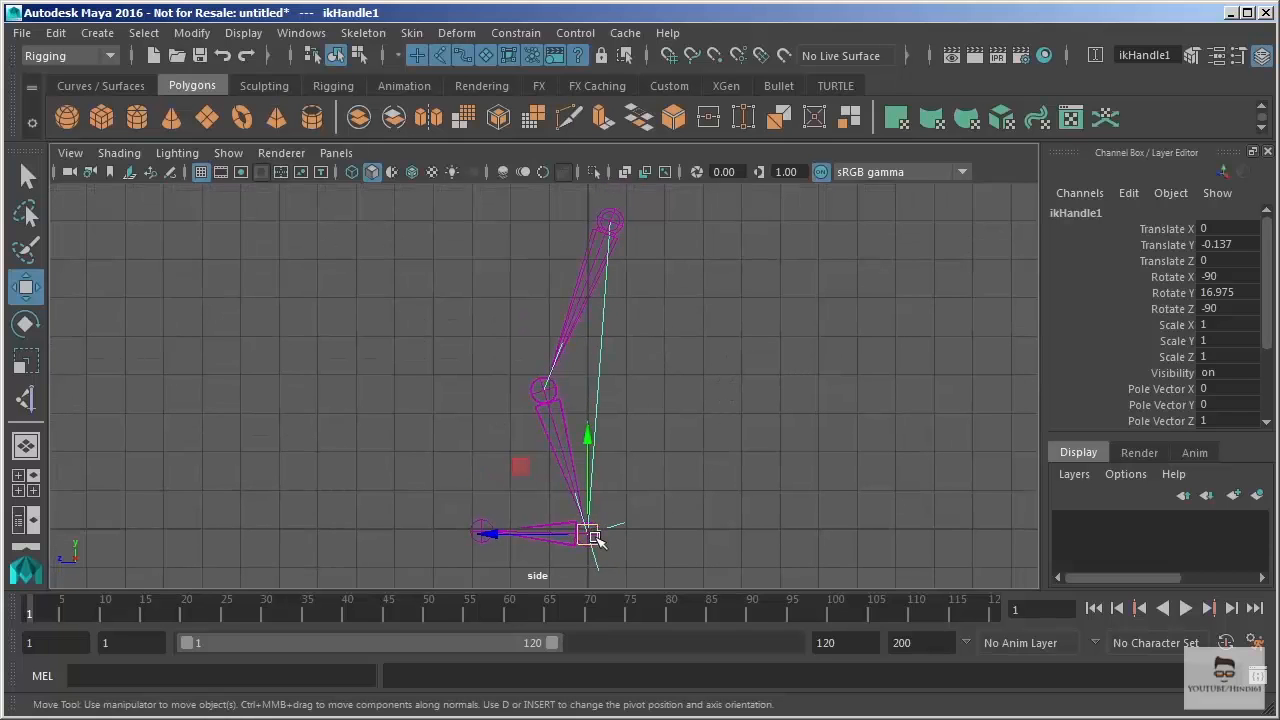
mouse_move(590, 534)
mouse_down()
mouse_move(600, 451)
mouse_move(477, 360)
mouse_move(468, 486)
mouse_move(590, 520)
mouse_move(674, 423)
mouse_move(543, 377)
mouse_move(498, 478)
mouse_move(577, 552)
mouse_move(666, 494)
mouse_move(577, 414)
mouse_move(452, 474)
mouse_move(511, 526)
mouse_move(603, 514)
mouse_move(526, 409)
mouse_move(378, 502)
mouse_move(520, 542)
mouse_move(626, 518)
mouse_move(464, 424)
mouse_move(592, 544)
mouse_move(549, 437)
mouse_move(606, 523)
mouse_move(588, 527)
mouse_up()
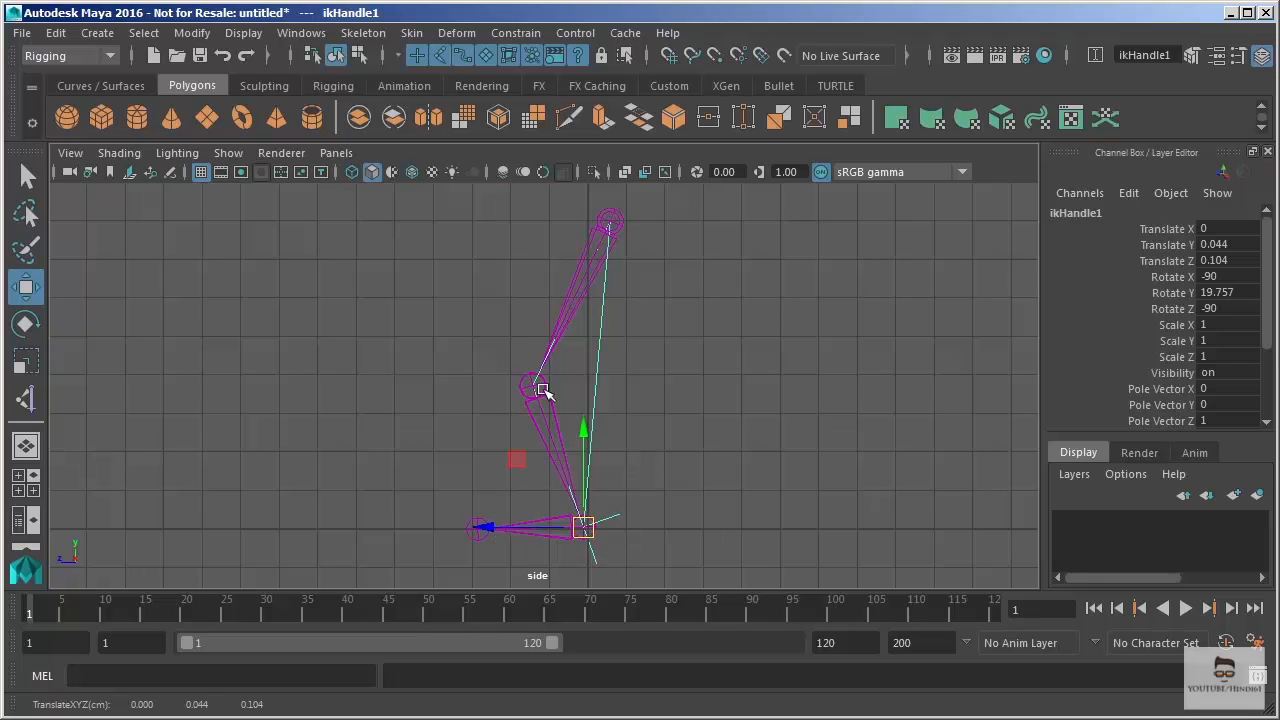
drag(586, 523, 582, 468)
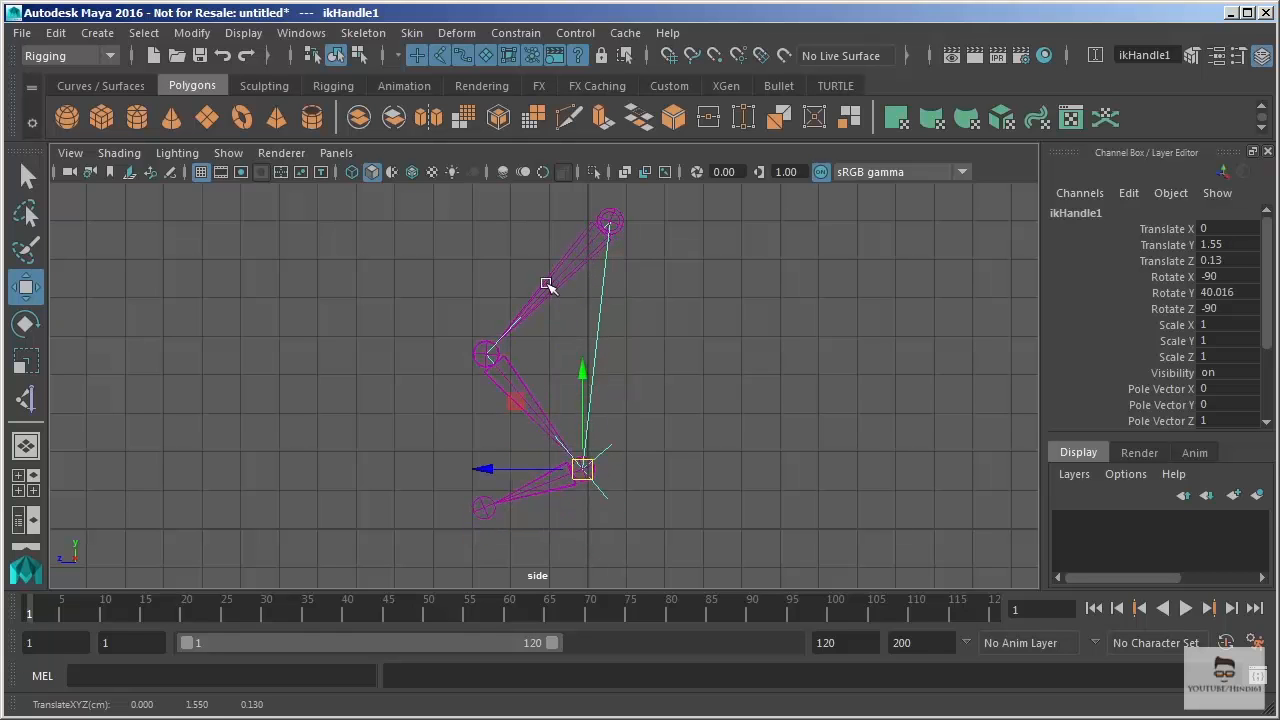
- Undo the IK handle moves and the creation of the hip-to-ankle handle
key(ctrl+z)
key(ctrl+z)
key(ctrl+z)
key(ctrl+z)
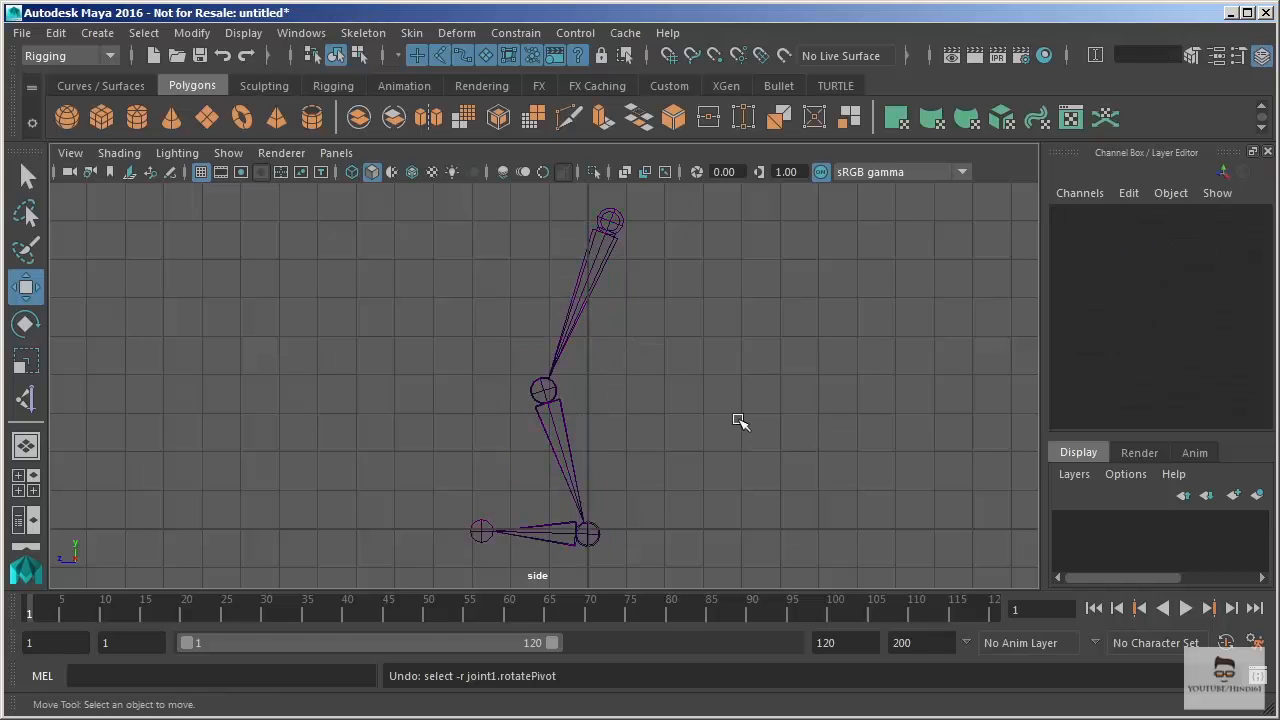
- Create an IK handle on the leg chain from the hip joint to the toe joint
alt+right_drag(666, 441, 661, 355)
alt+middle_drag(661, 354, 663, 346)
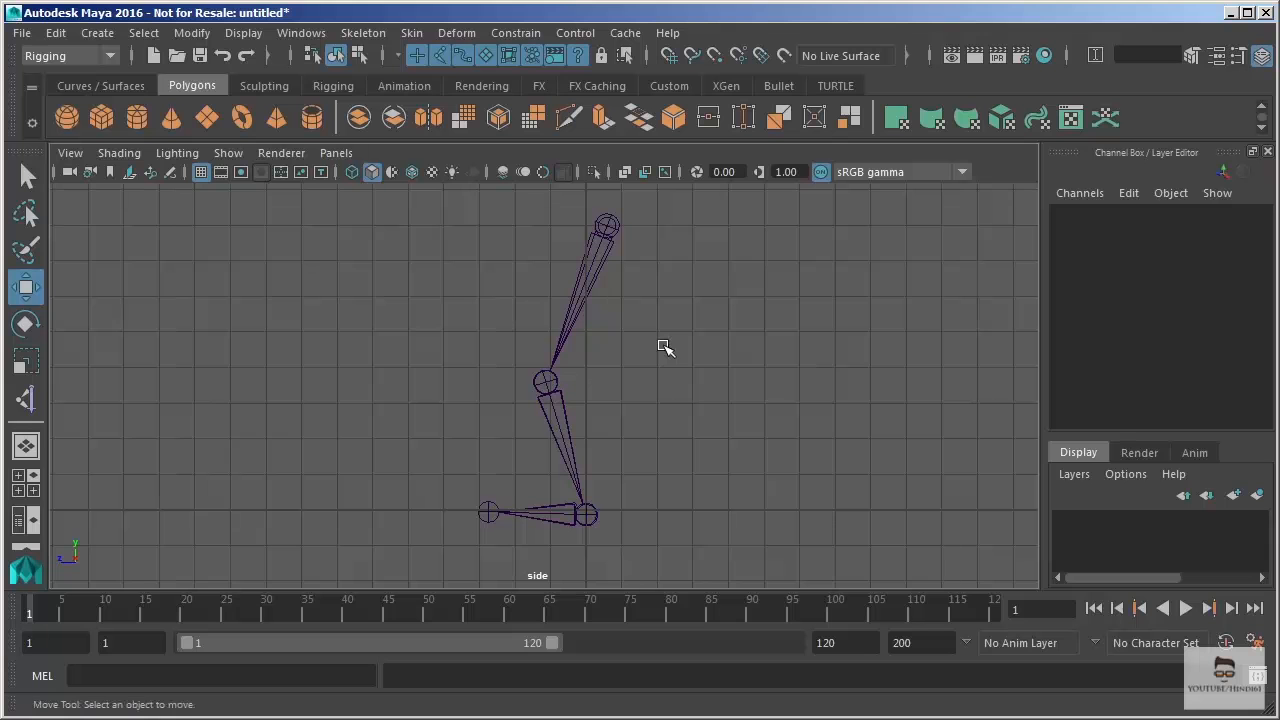
click(27, 399)
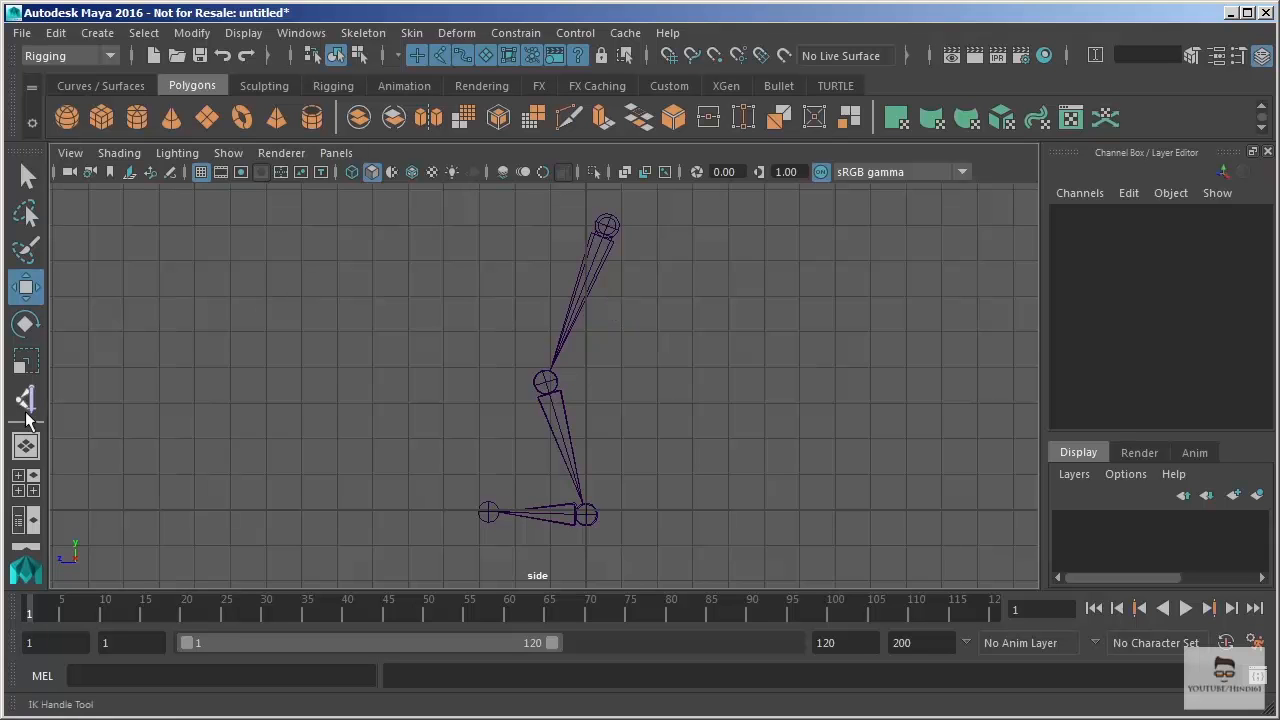
click(605, 224)
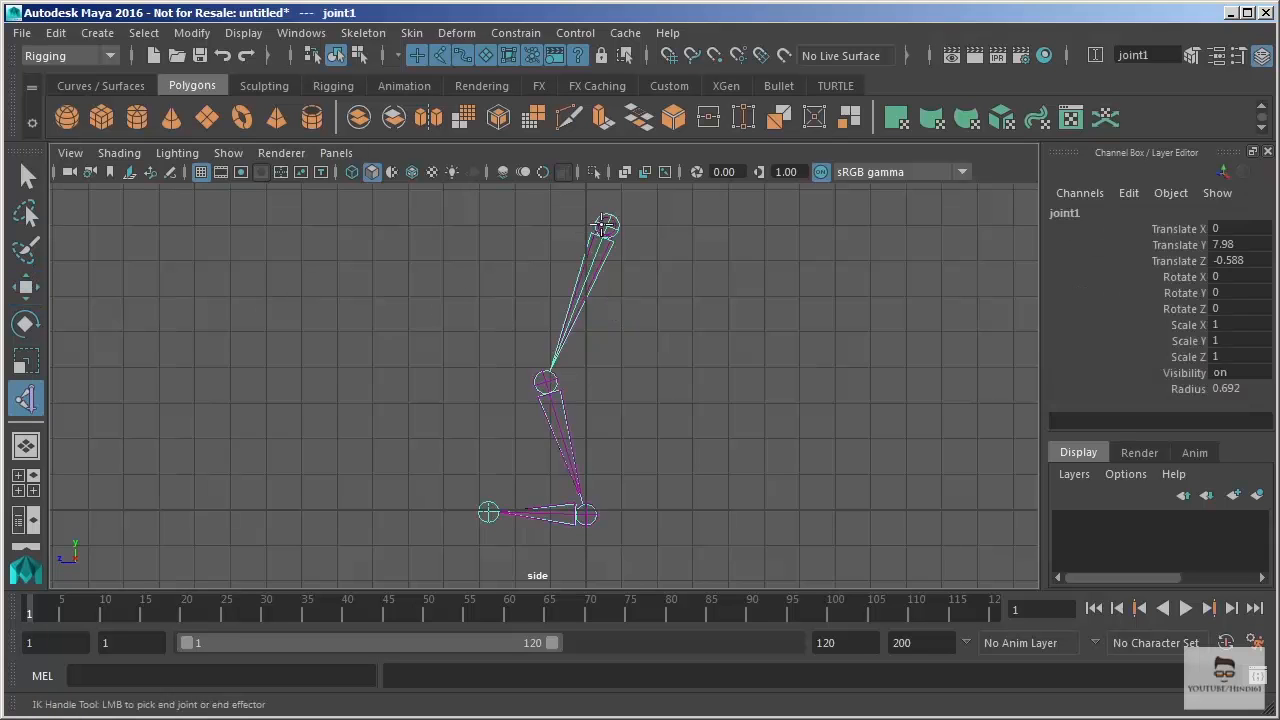
click(487, 513)
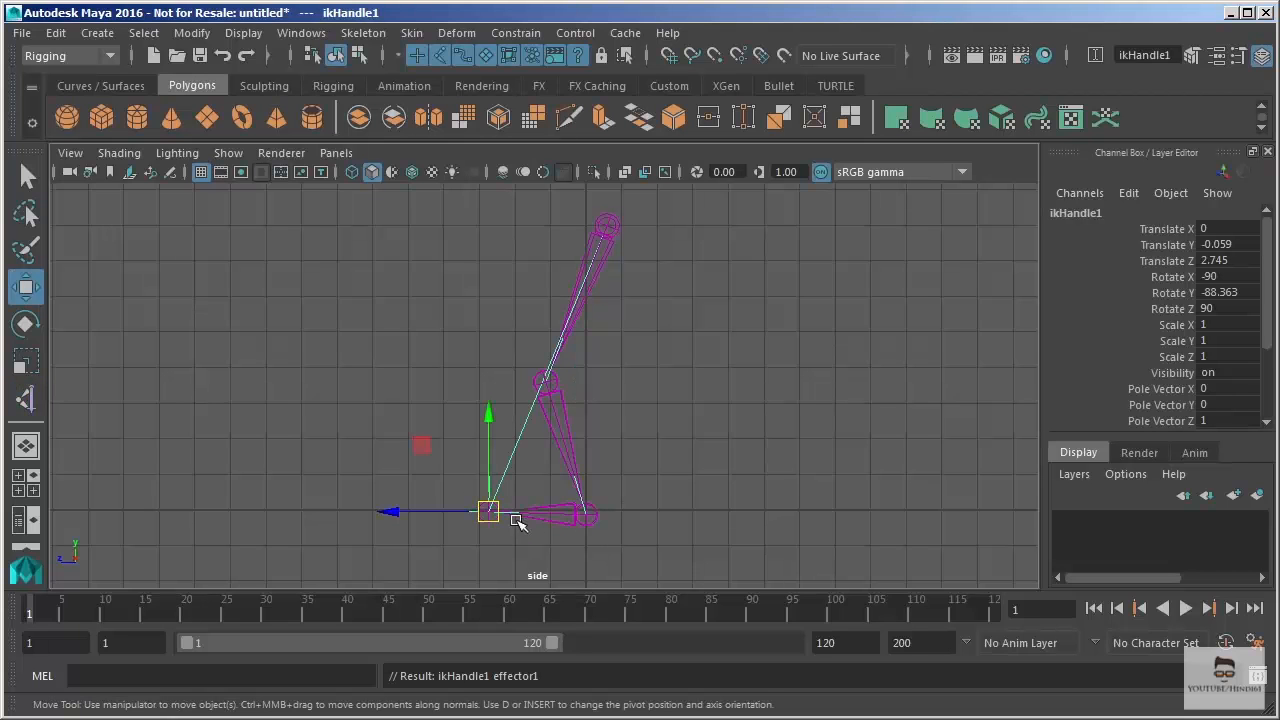
- Try moving the toe IK handle, and undo both the move and the handle's creation
drag(487, 513, 690, 414)
key(ctrl+z)
key(ctrl+z)
key(ctrl+z)
key(ctrl+z)
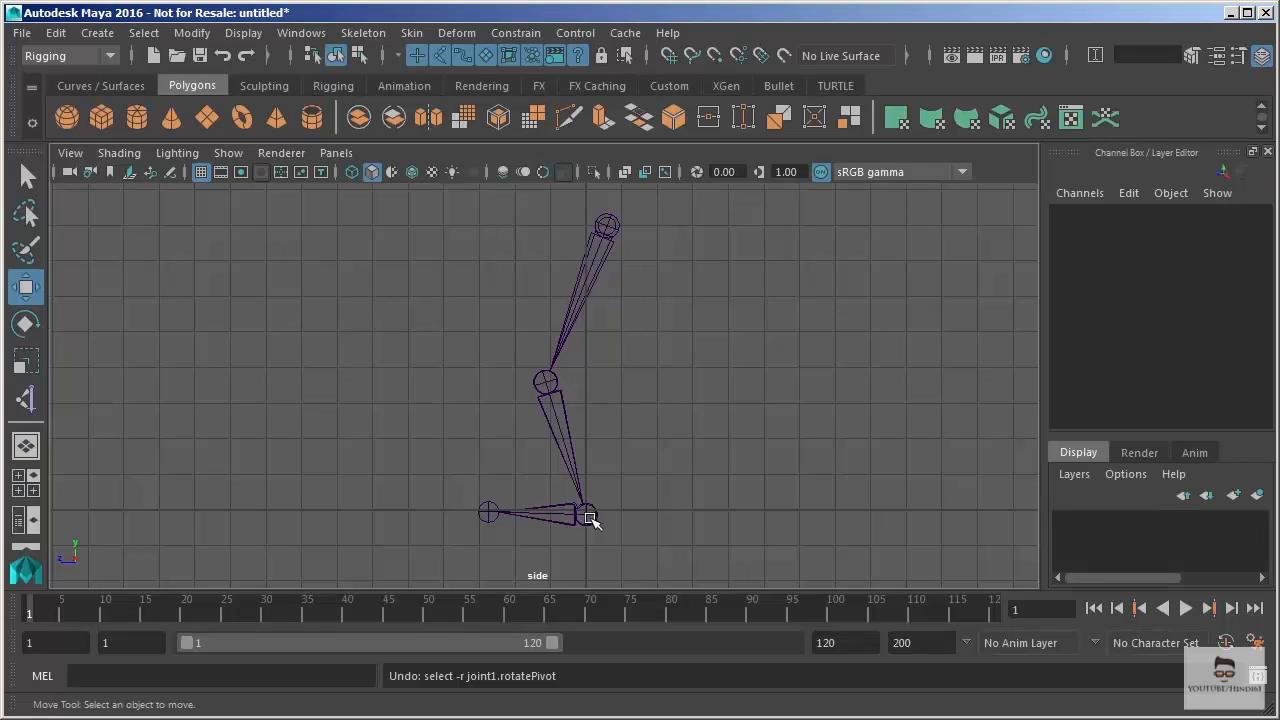
- Open the scene crow21.mb, discarding the changes to the untitled scene
click(21, 33)
click(60, 89)
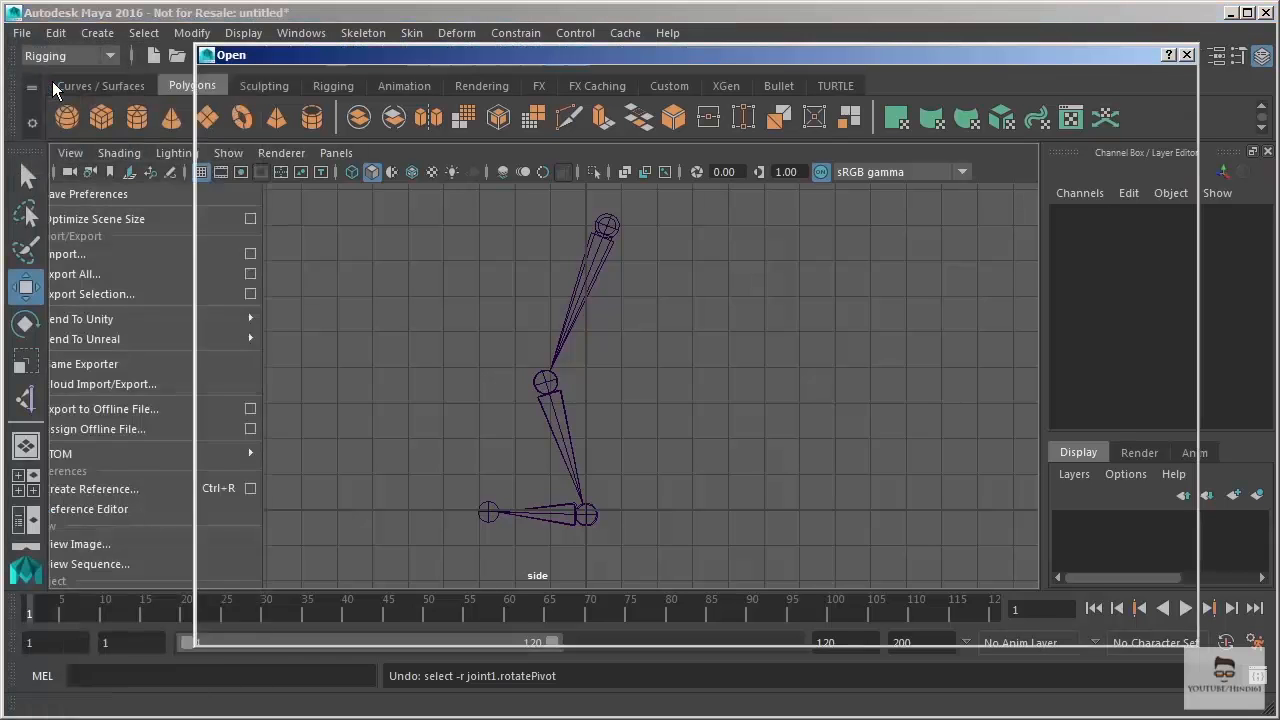
double_click(392, 139)
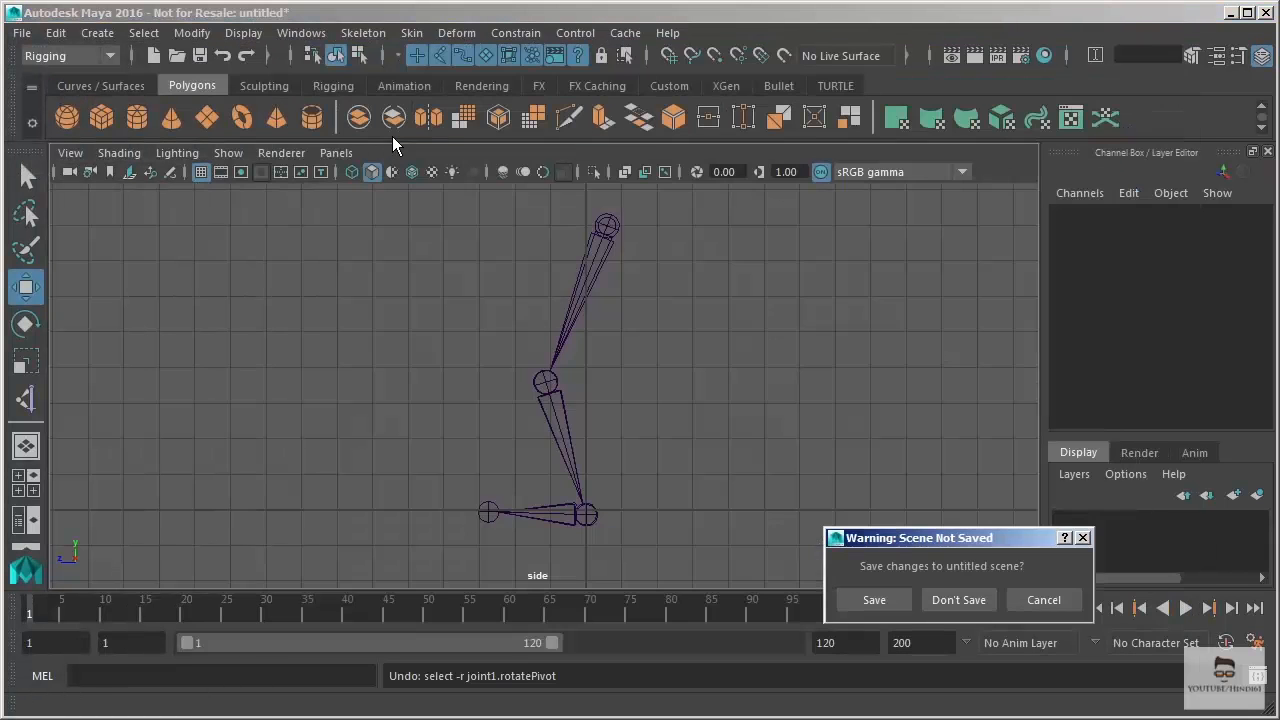
click(955, 599)
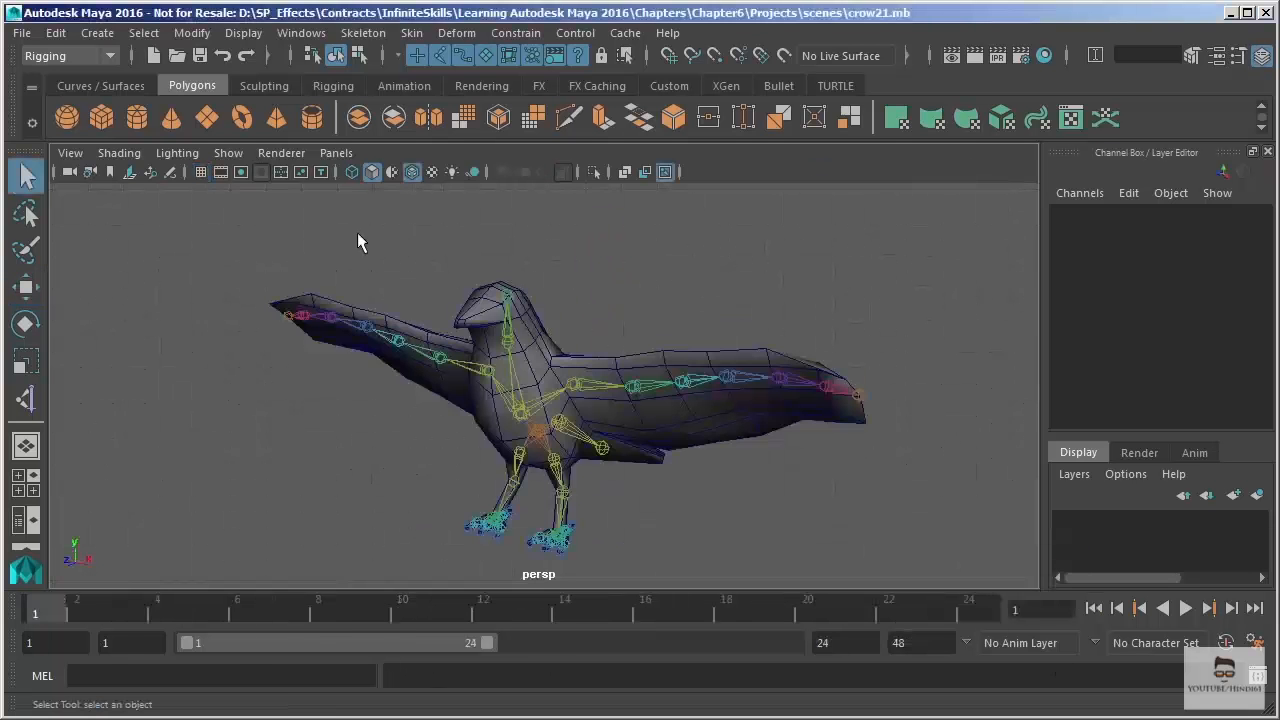
- Start the IK Handle tool with its settings displayed, and keep Single-Chain Solver as the current solver
alt+right_drag(538, 308, 634, 509)
alt+middle_drag(634, 509, 675, 356)
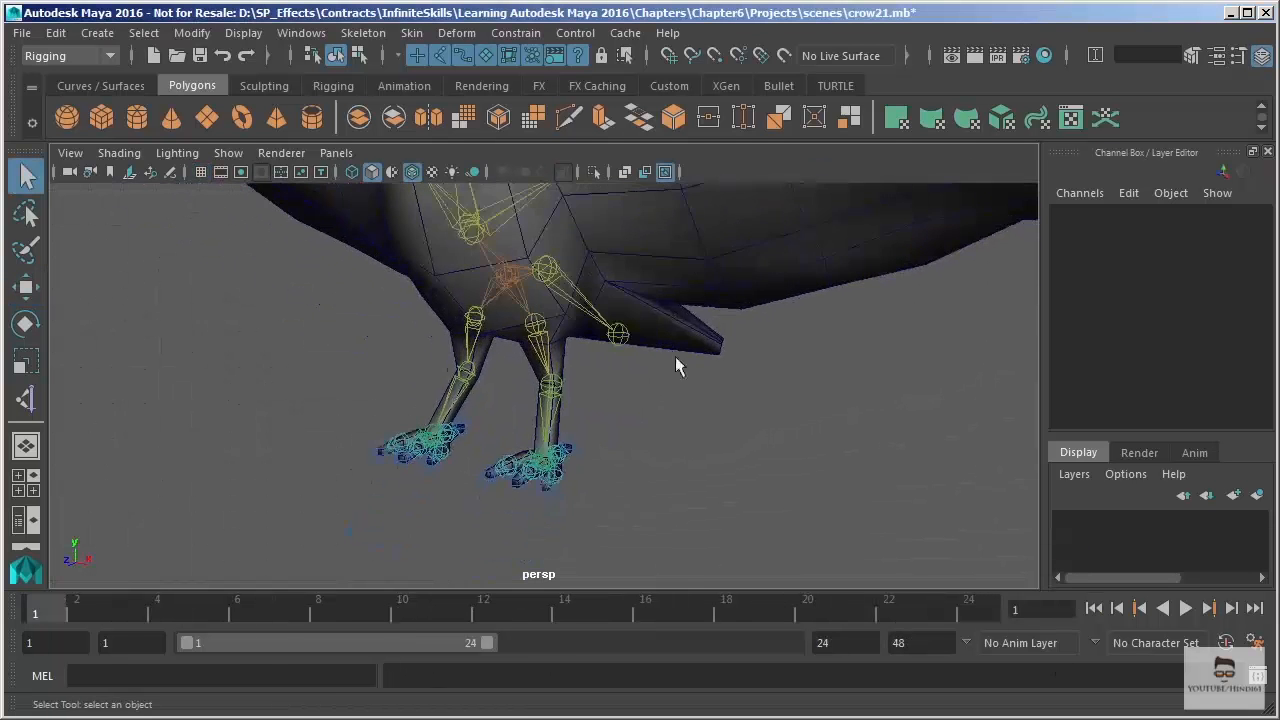
alt+right_drag(675, 356, 686, 433)
alt+drag(686, 433, 634, 446)
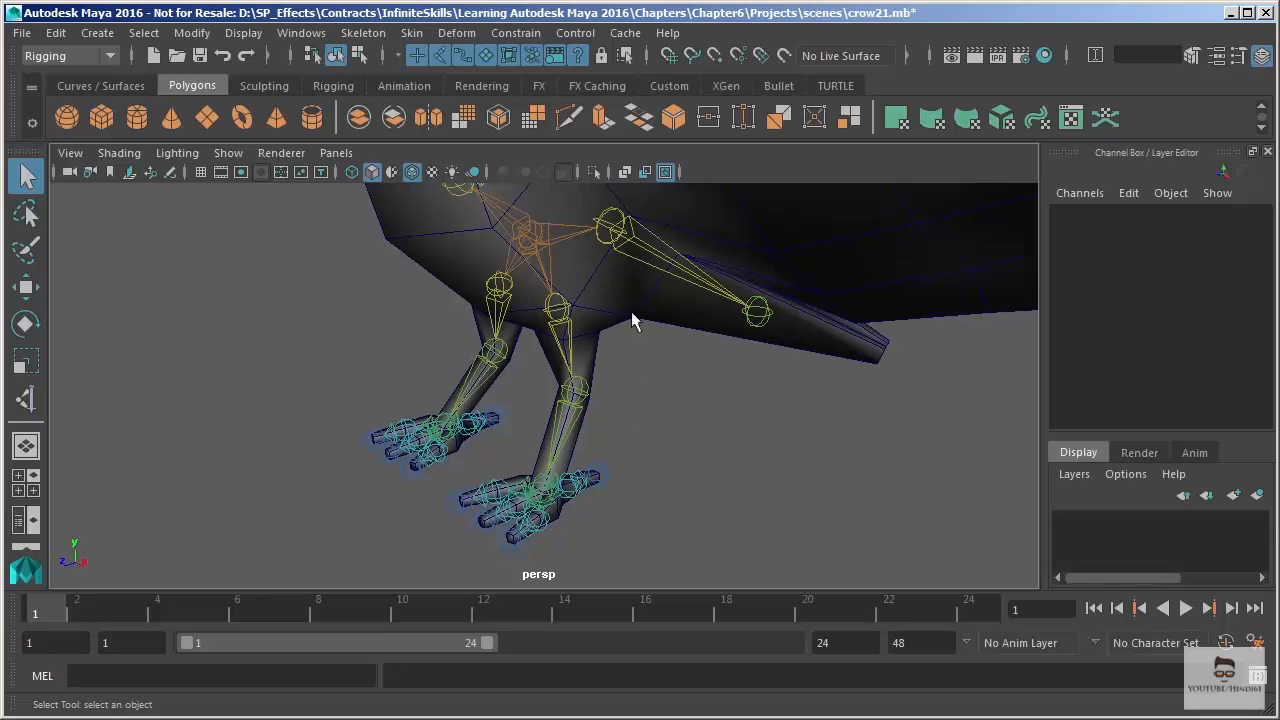
click(358, 33)
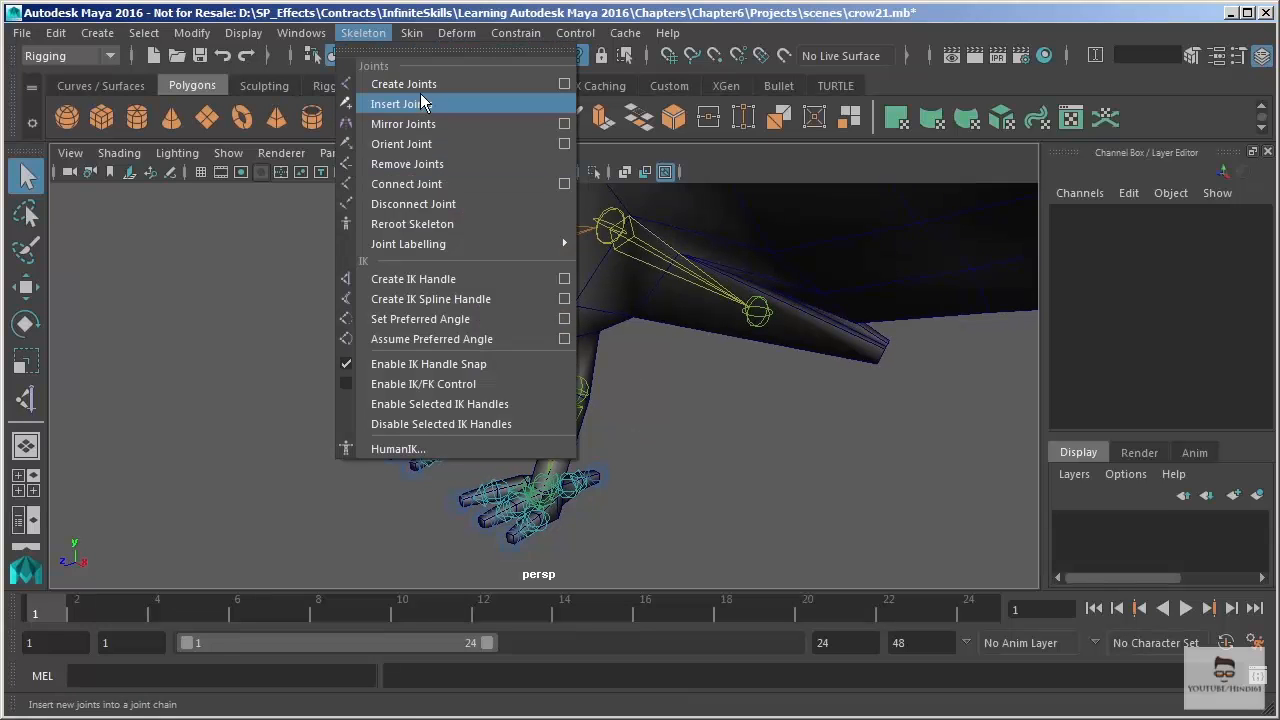
click(414, 280)
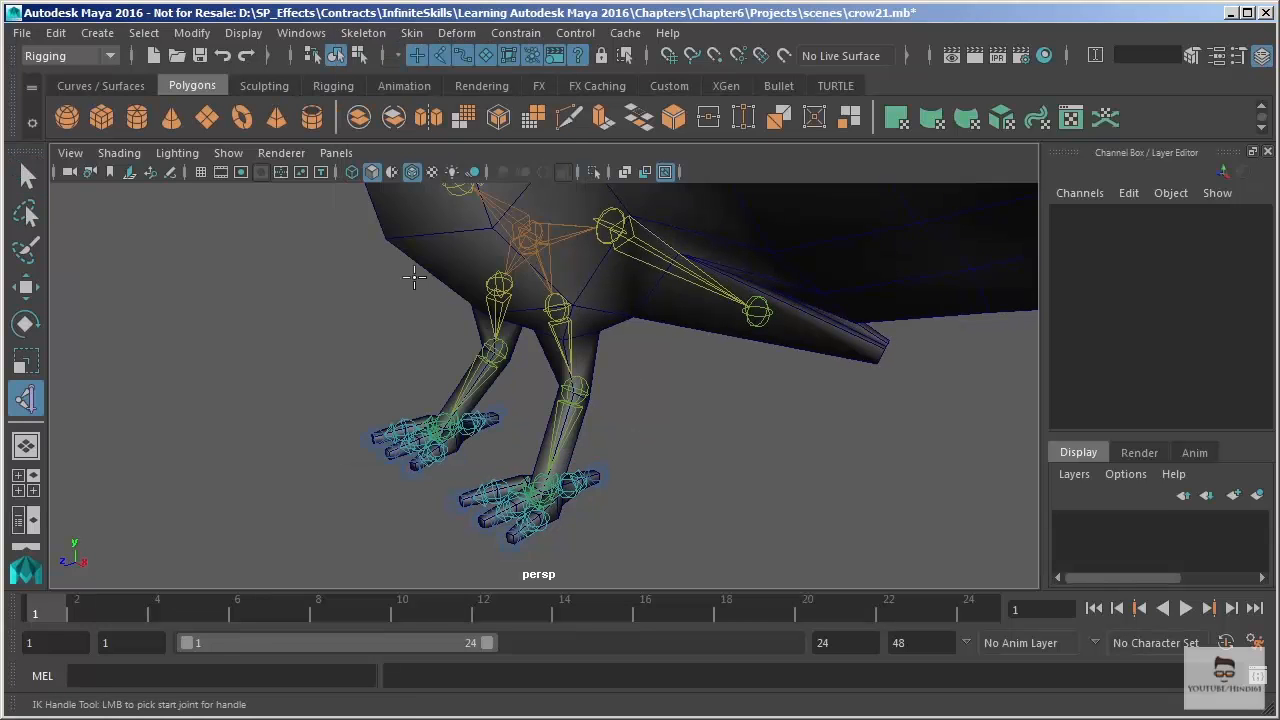
double_click(27, 399)
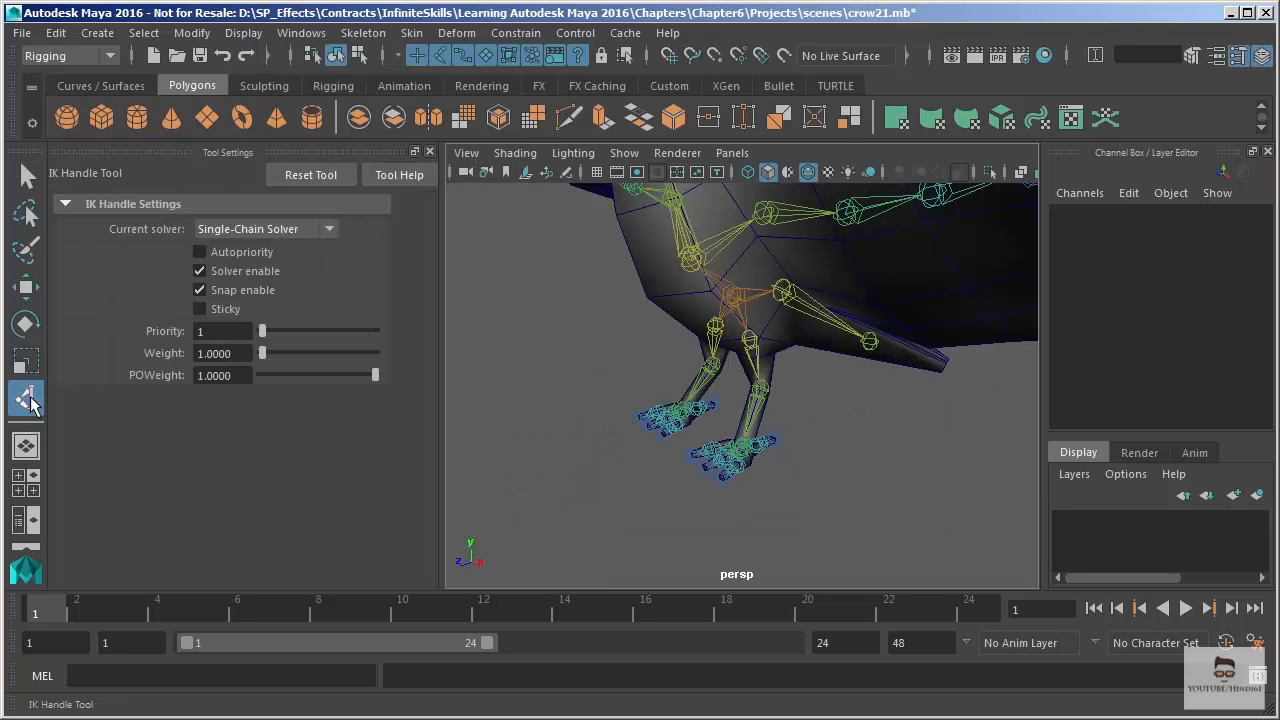
alt+right_drag(600, 299, 649, 377)
alt+drag(649, 377, 660, 371)
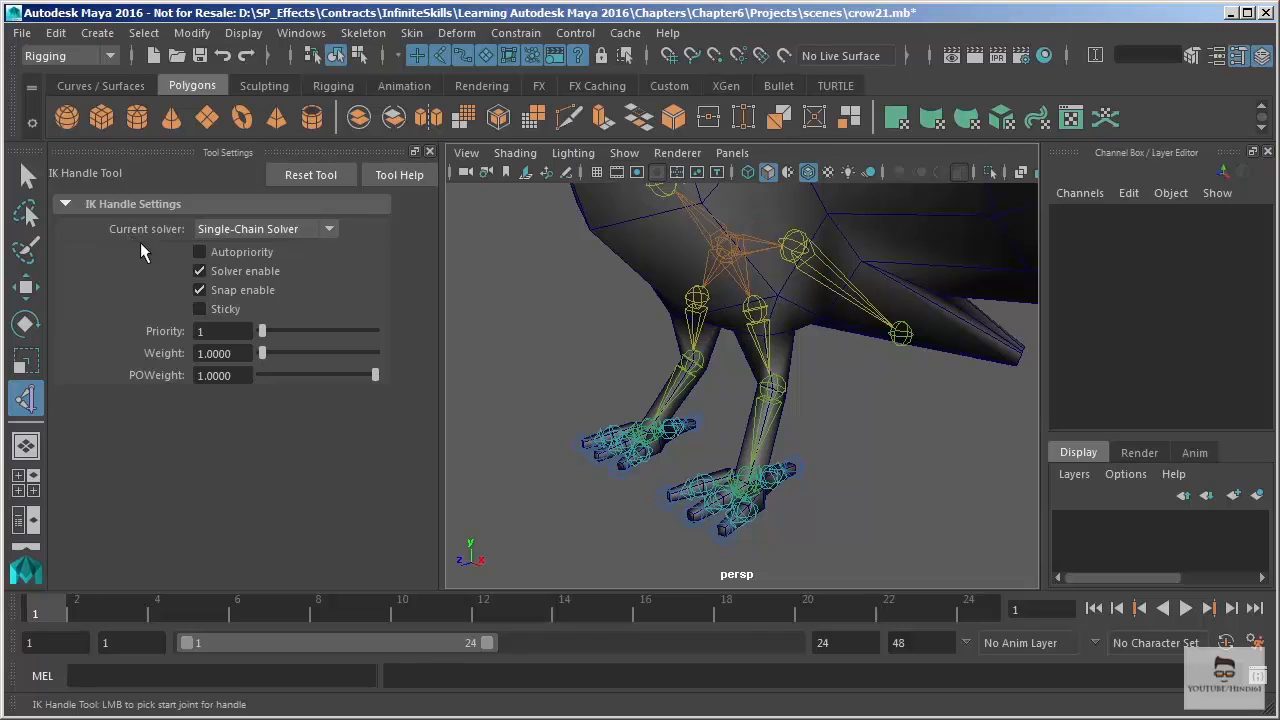
click(330, 229)
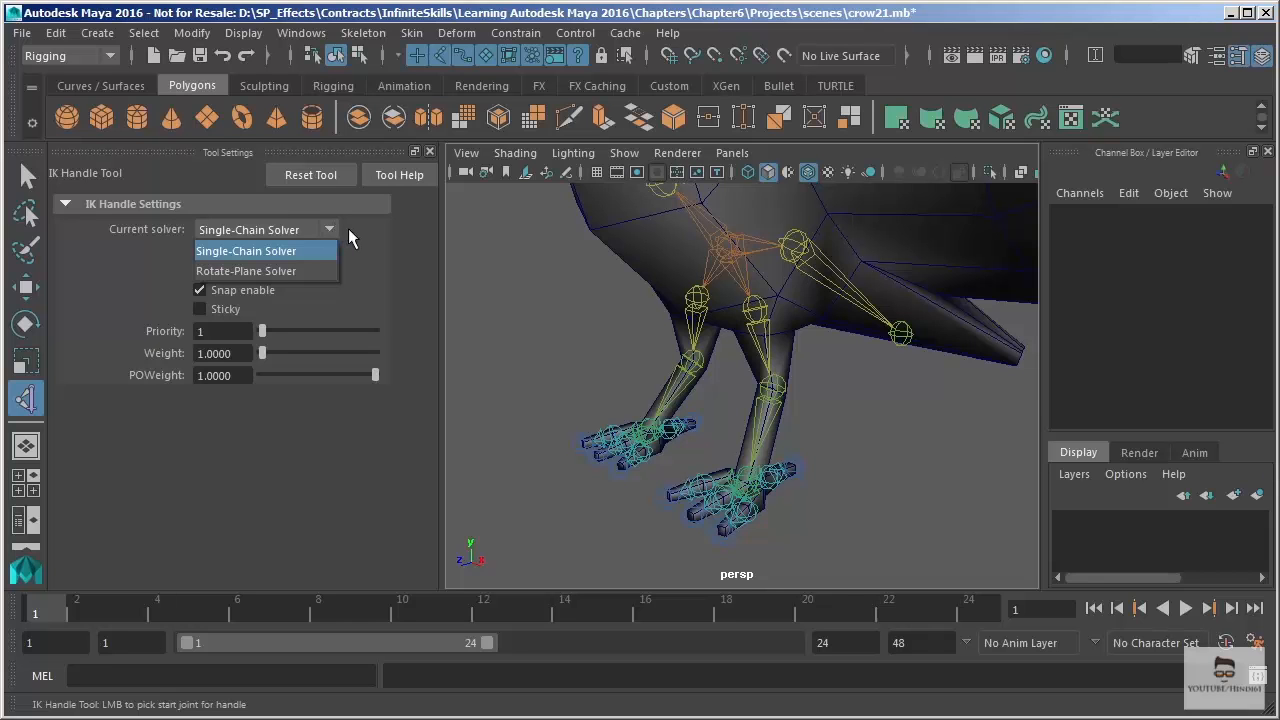
click(349, 230)
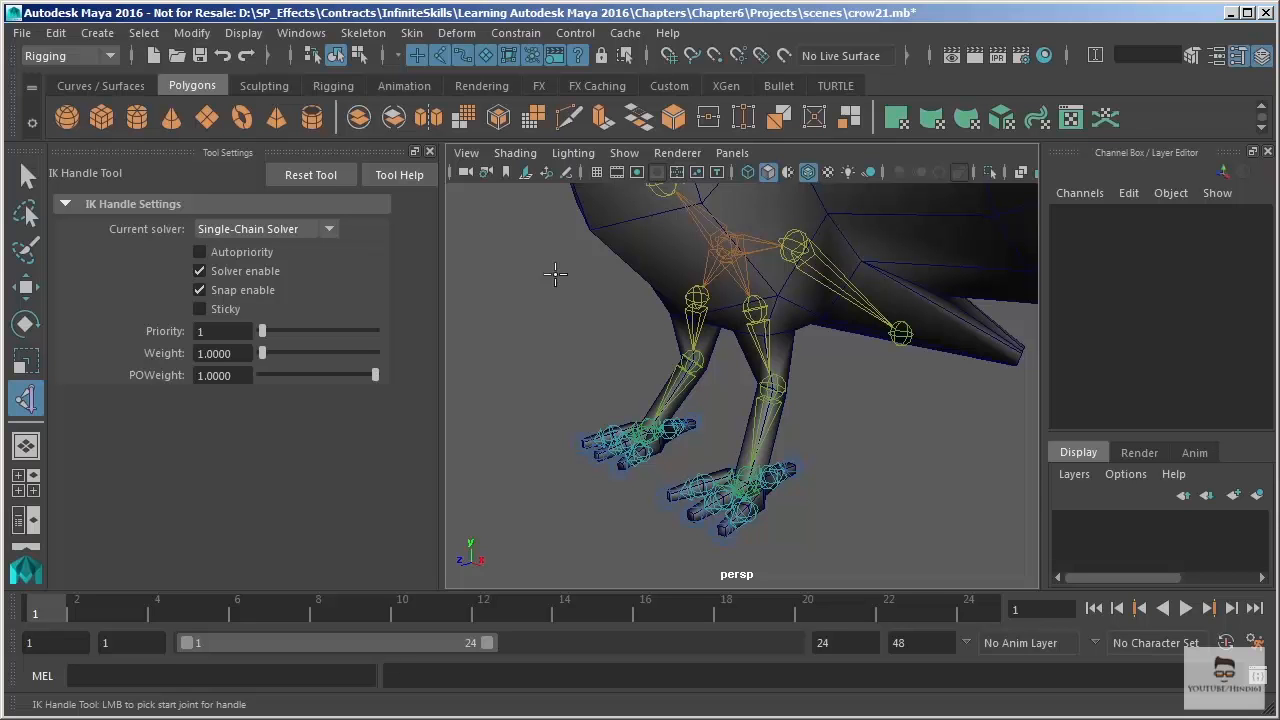
- Create a single-chain IK handle on the crow's left leg from the l_leg hip joint to the ankle joint
alt+drag(650, 328, 697, 323)
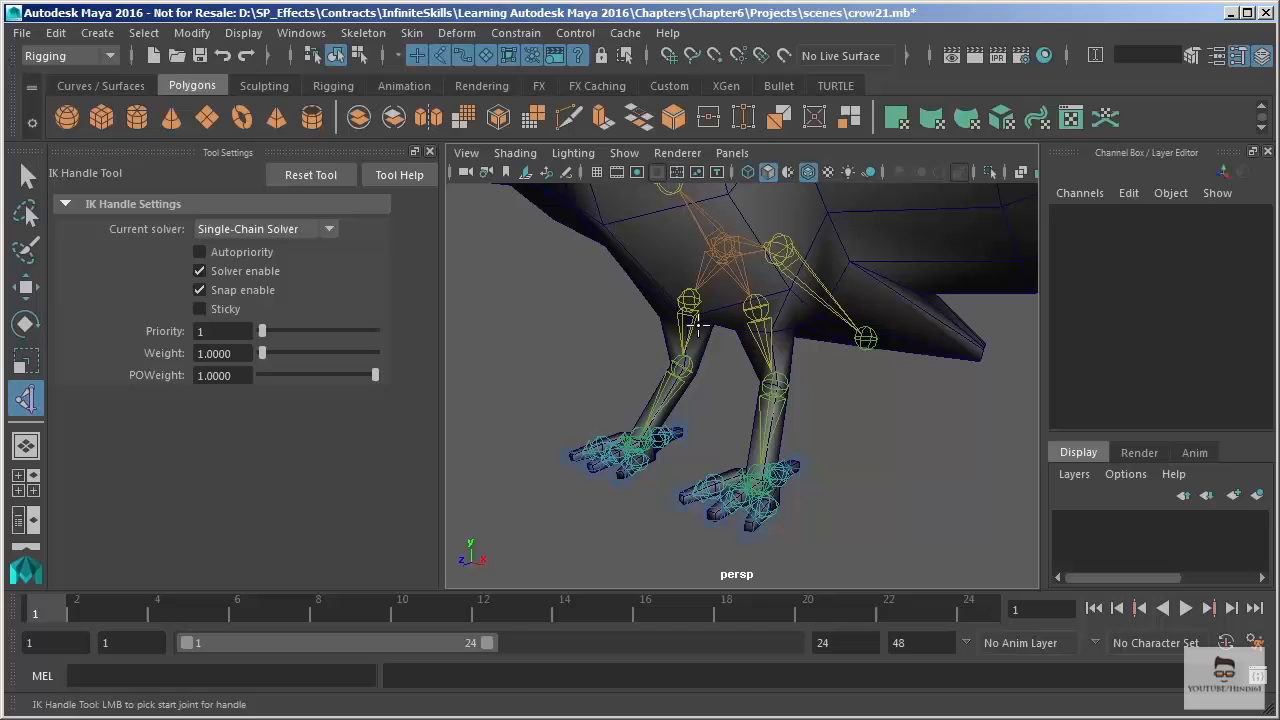
click(754, 306)
alt+drag(841, 380, 707, 289)
alt+right_drag(722, 378, 770, 400)
alt+drag(770, 400, 759, 471)
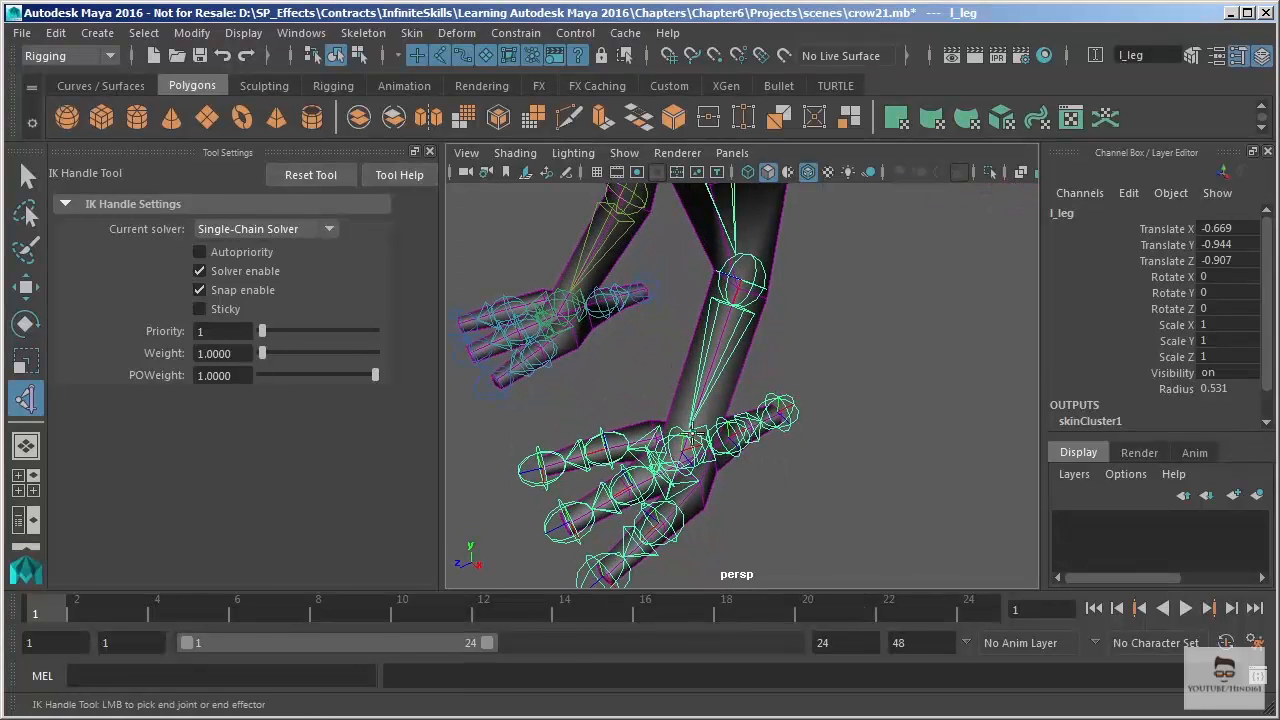
click(689, 436)
- Try moving the left leg's IK handle and undo the move
alt+right_drag(878, 383, 851, 317)
alt+drag(851, 317, 642, 423)
key(w)
key(ctrl+z)
- Examine the left leg IK handle's remaining attributes, including pole vector, twist, IK blend and solver
alt+drag(600, 376, 720, 383)
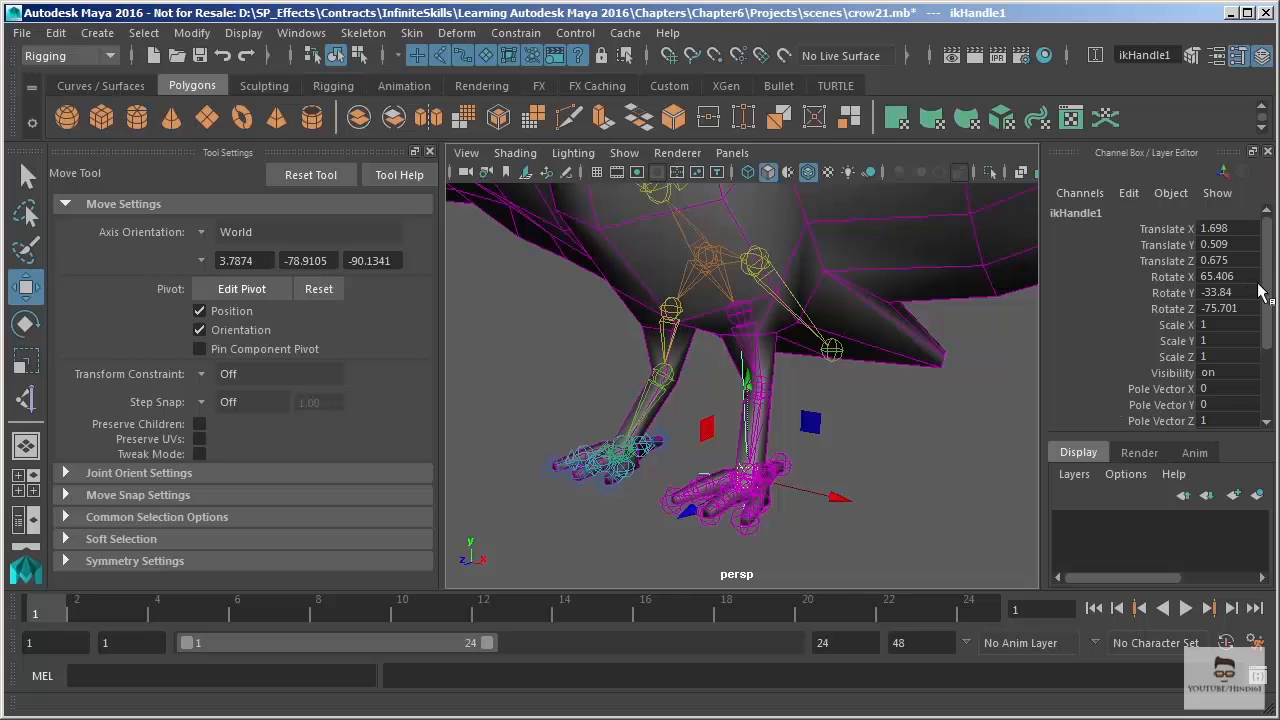
drag(1266, 294, 1266, 362)
alt+drag(530, 412, 533, 412)
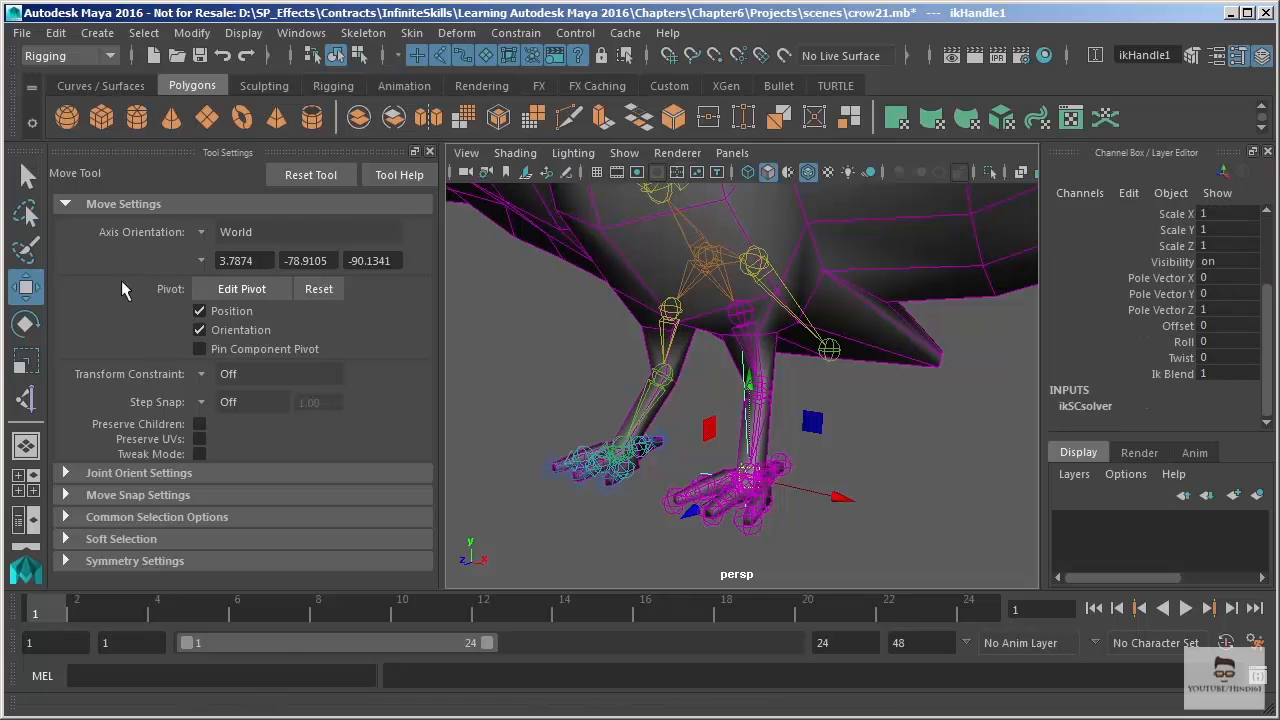
- Create an IK handle with the Rotate-Plane Solver on the crow's right leg, from the hip joint to the ankle joint
click(26, 398)
click(278, 229)
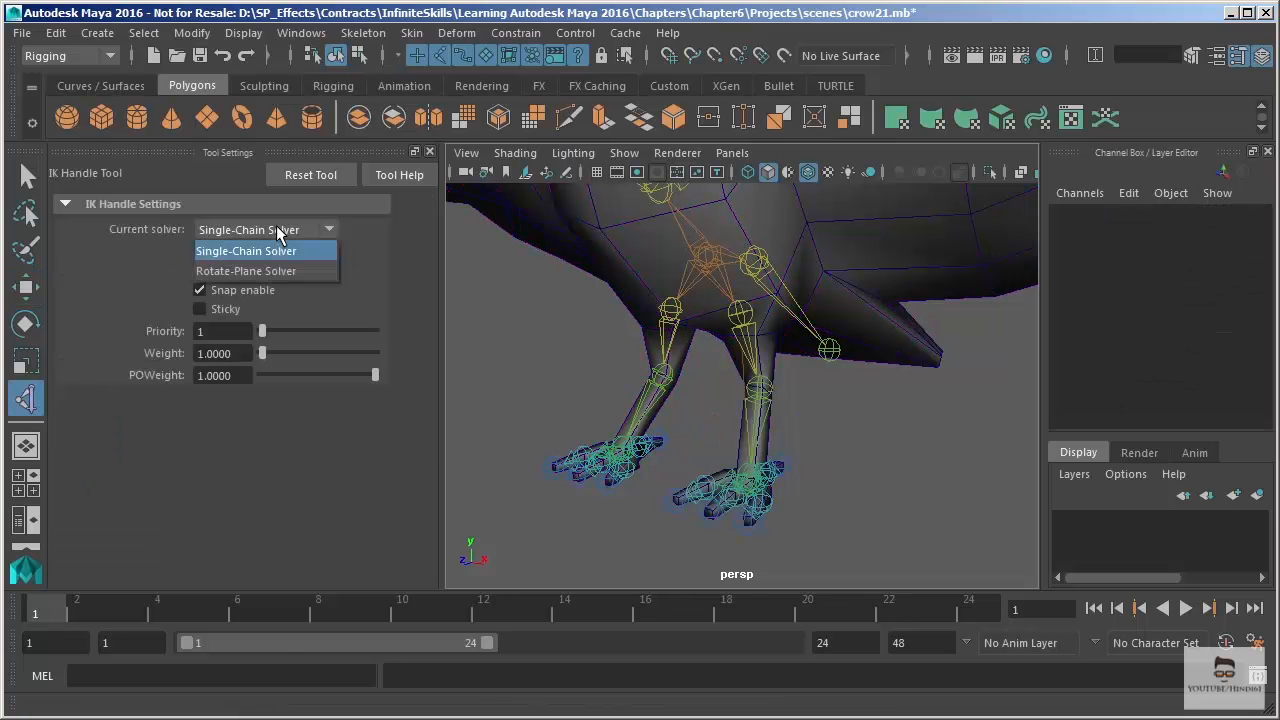
click(278, 278)
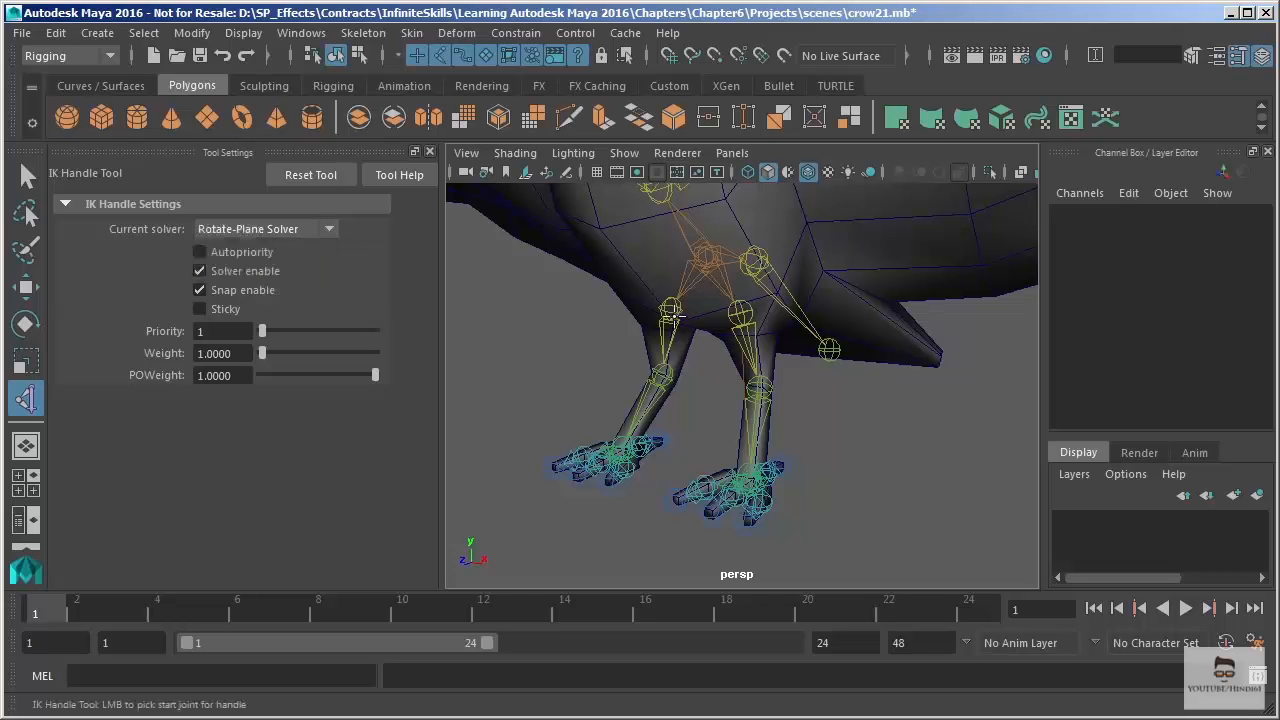
click(670, 308)
alt+drag(523, 493, 574, 395)
click(622, 456)
- Try moving the right leg's new IK handle sideways with the Move tool
key(w)
drag(624, 470, 686, 469)
alt+drag(861, 421, 826, 376)
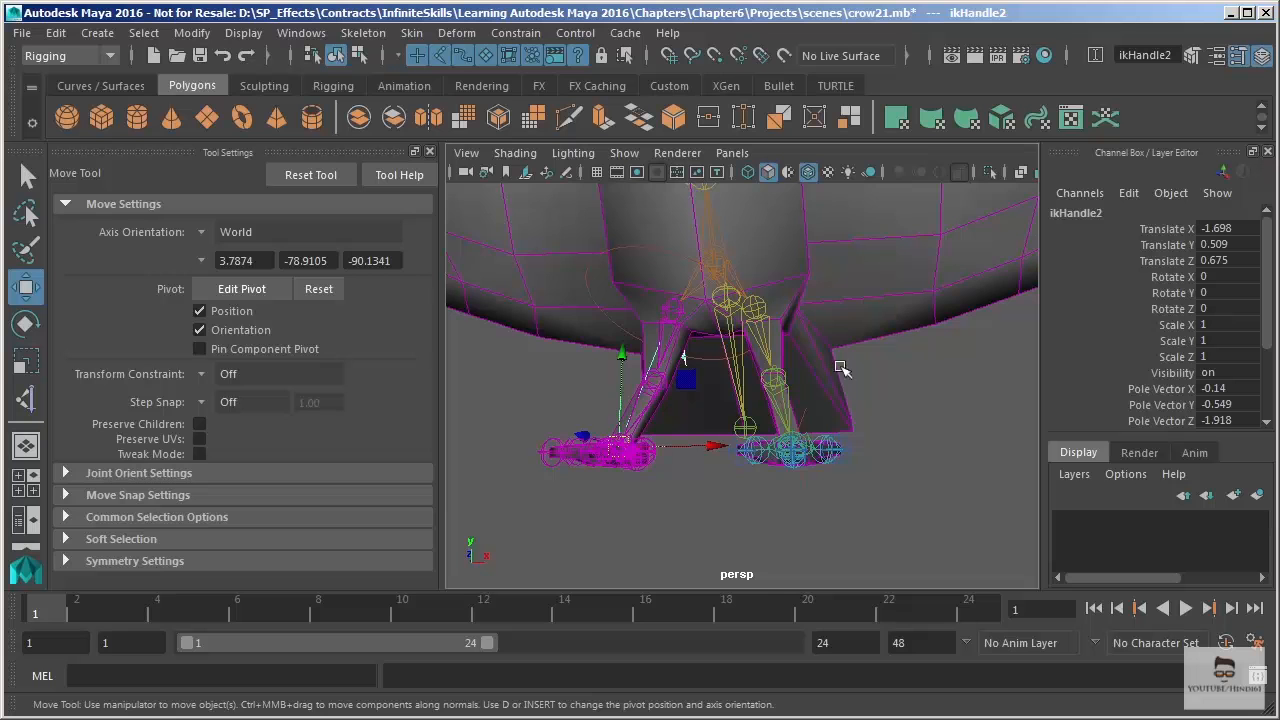
- Compare the left and right leg IK handles, examining the right handle's pole vector, twist, IK blend and solver attributes
alt+drag(849, 434, 829, 443)
click(822, 444)
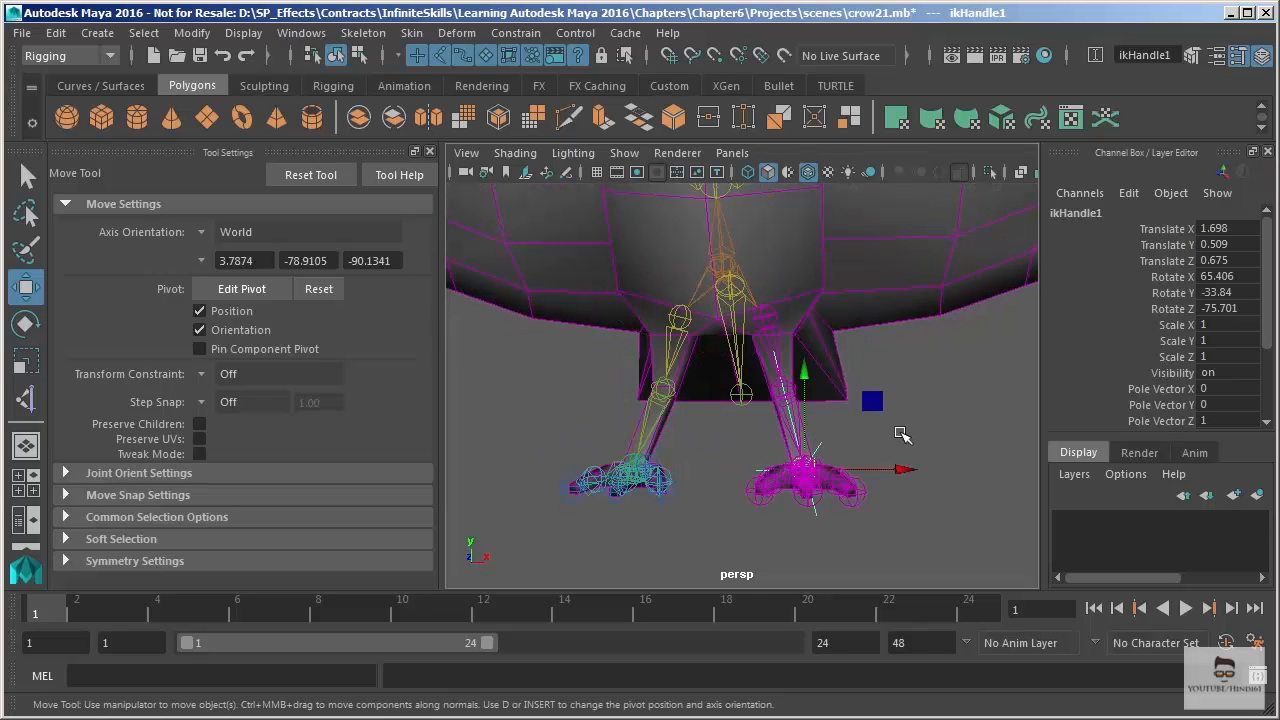
click(627, 430)
click(633, 421)
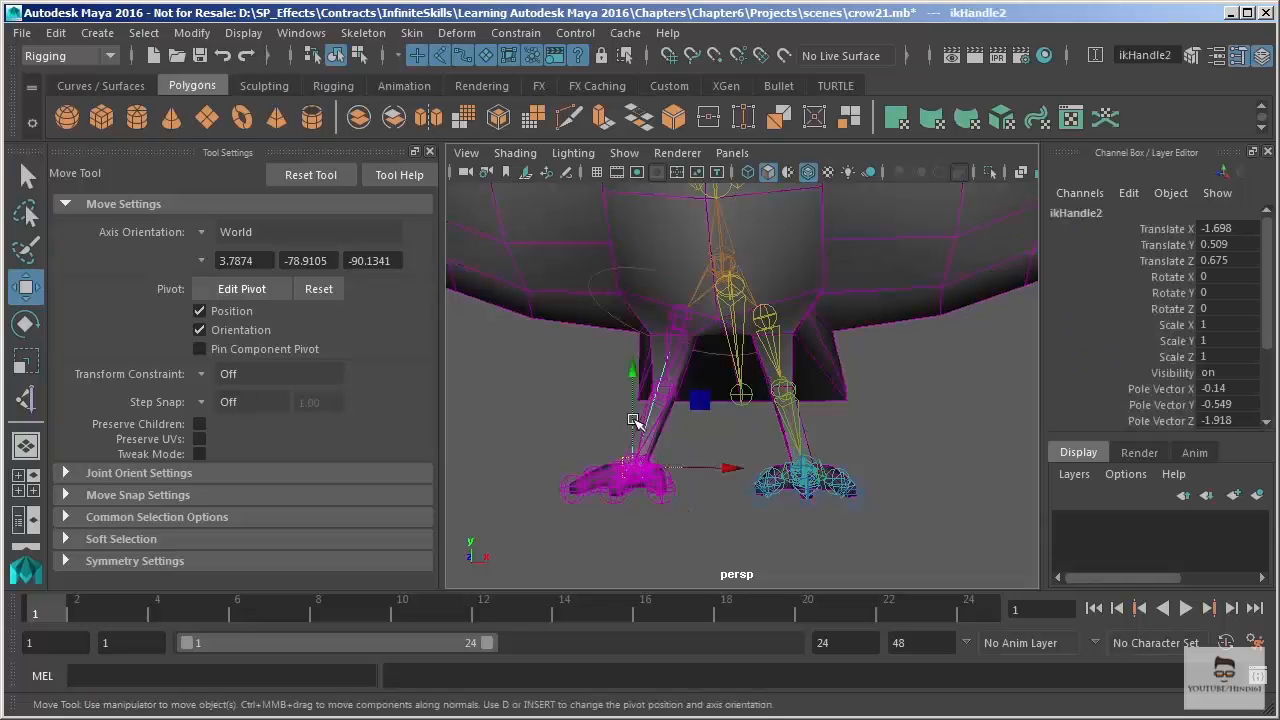
alt+drag(705, 458, 757, 474)
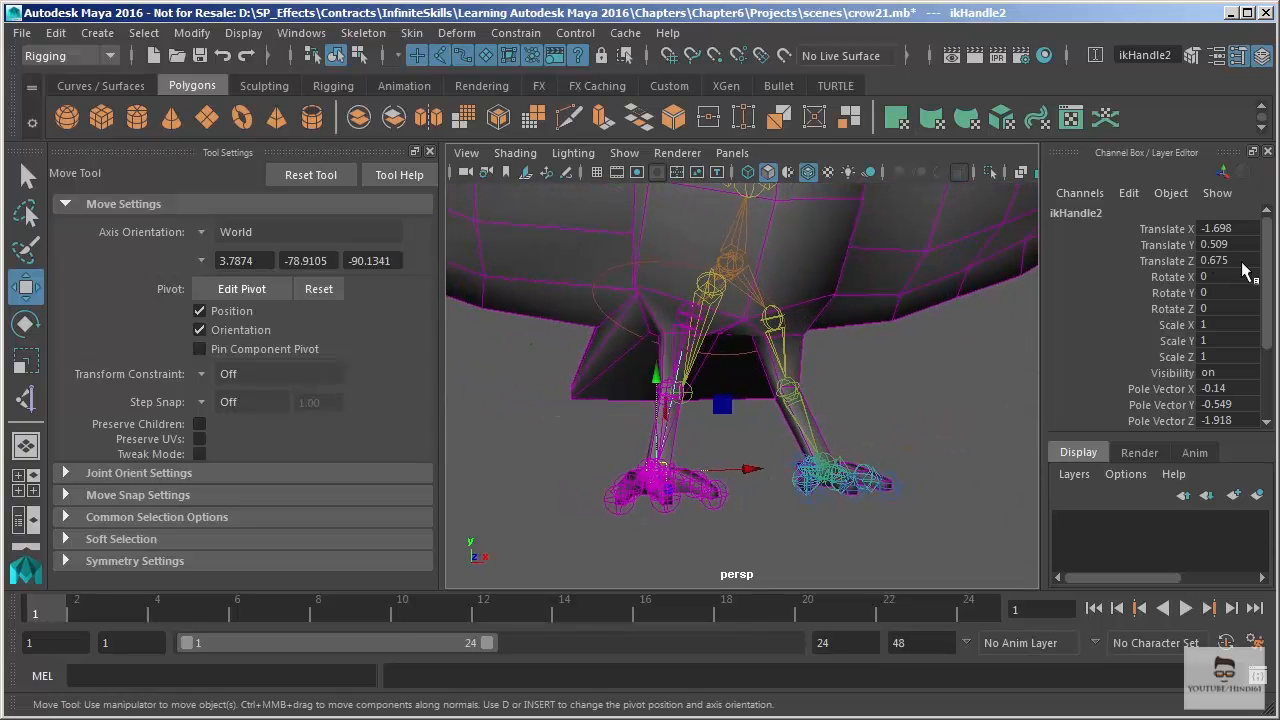
drag(1268, 276, 1271, 340)
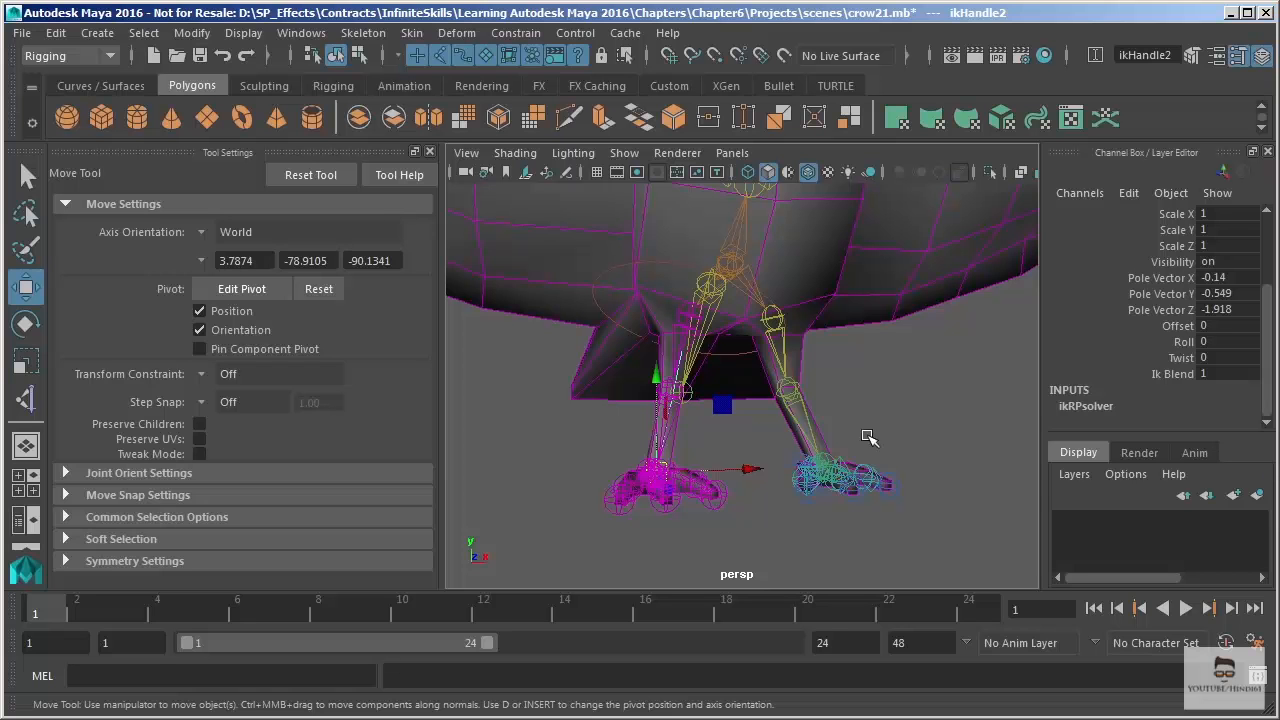
alt+drag(866, 438, 855, 445)
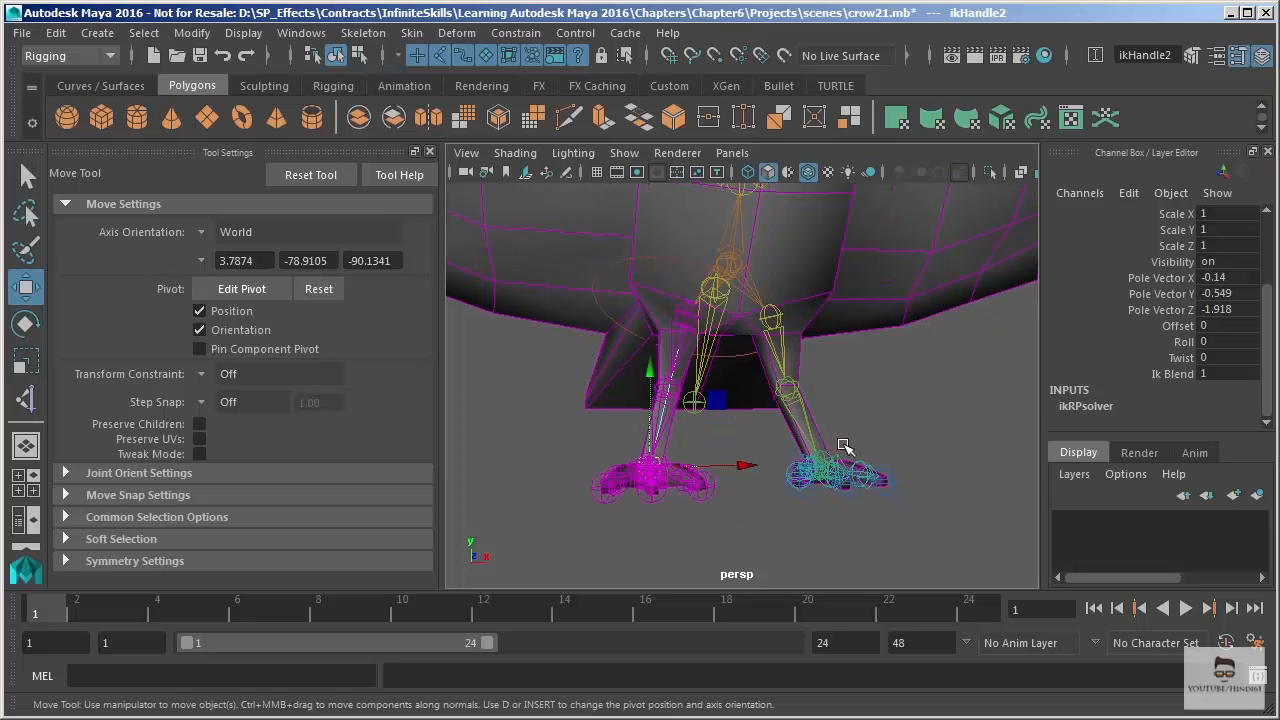
- Inspect the left leg's single-chain IK handle up close around the foot, and clear the selection
click(825, 460)
alt+right_drag(836, 370, 877, 451)
alt+middle_drag(877, 451, 811, 371)
alt+drag(811, 371, 738, 447)
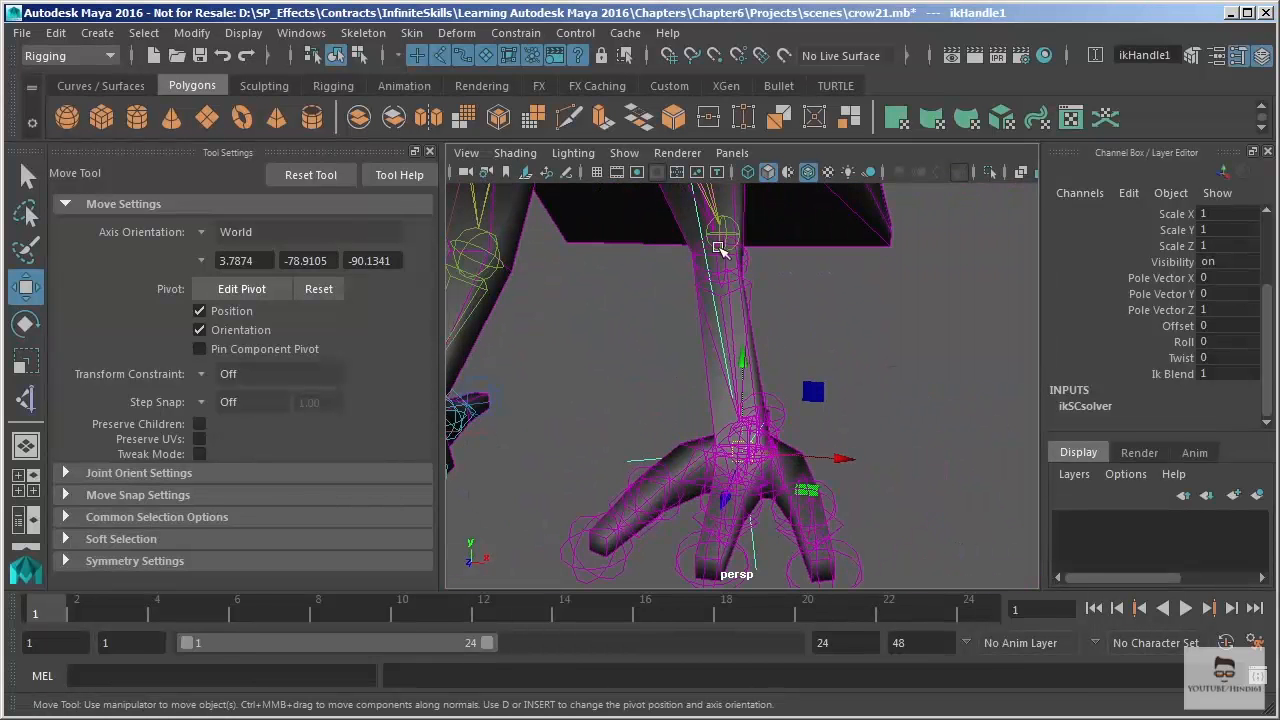
alt+right_drag(882, 375, 732, 262)
click(760, 425)
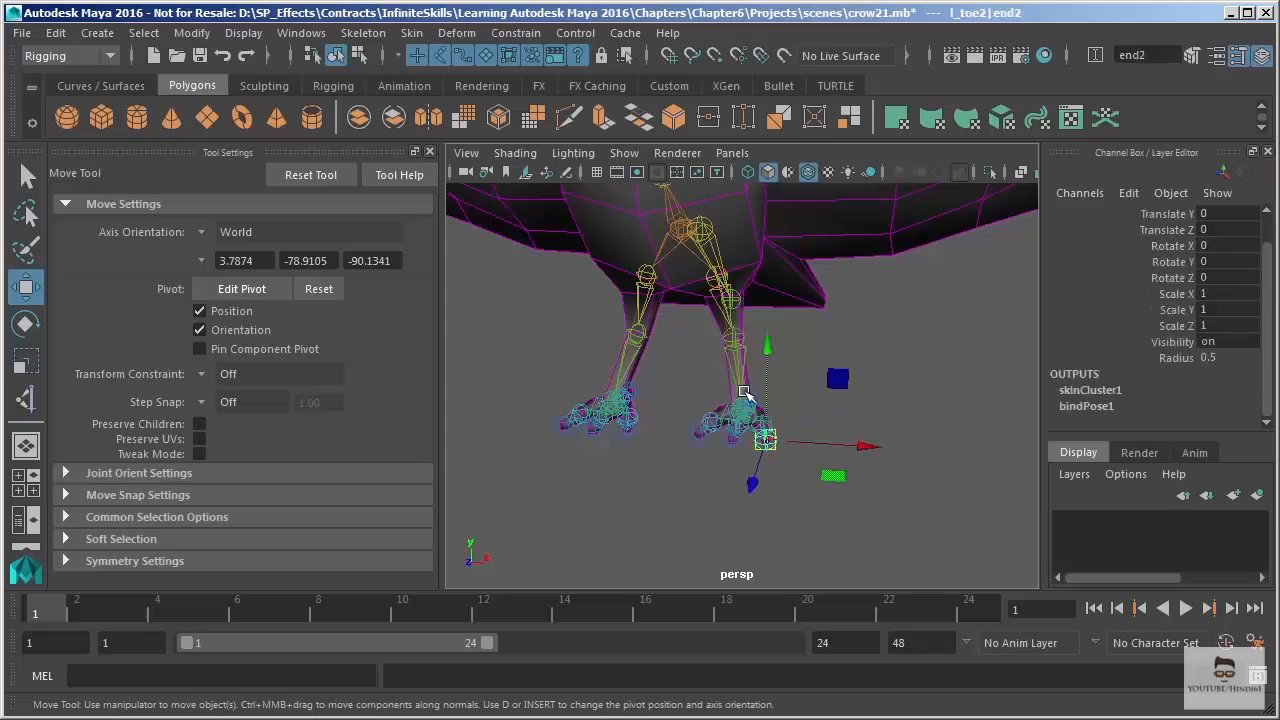
click(782, 345)
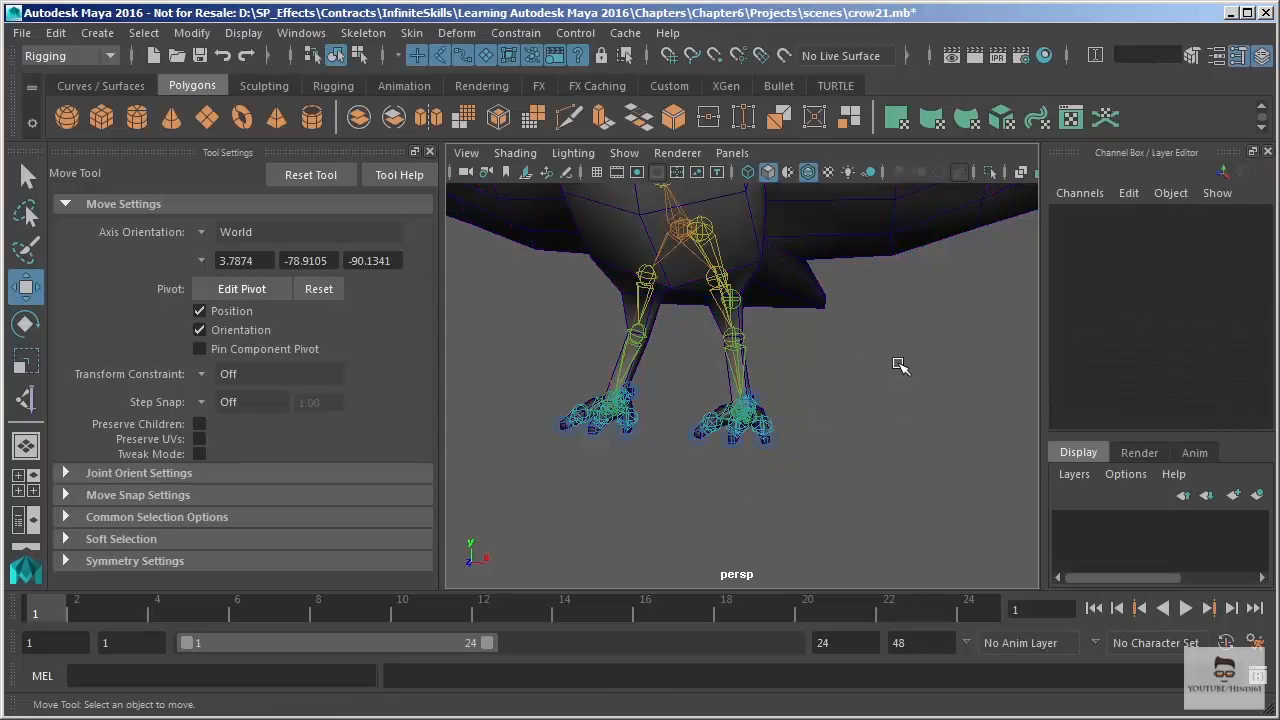
alt+drag(540, 236, 896, 389)
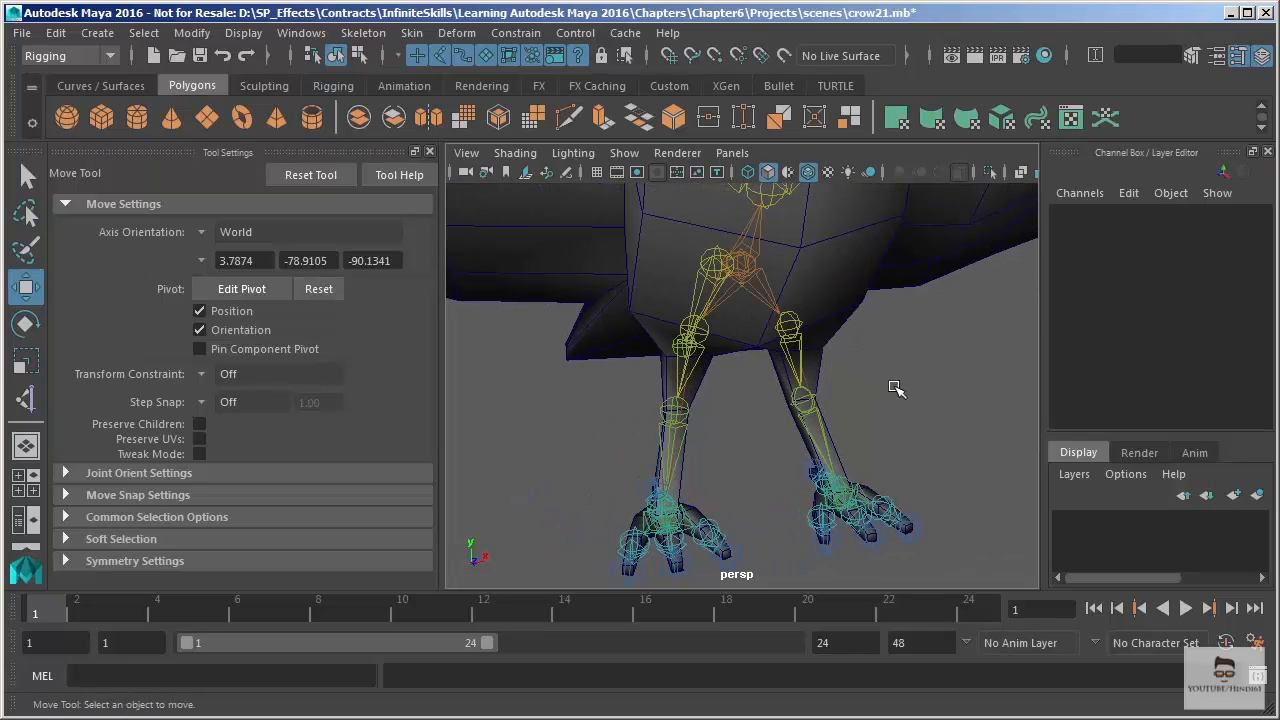
- Show the manipulator of the right leg's IK handle, try moving its pole vector, and undo the change
click(724, 506)
mouse_move(889, 389)
alt+mouse_down()
mouse_move(867, 390)
mouse_move(896, 386)
alt+mouse_up()
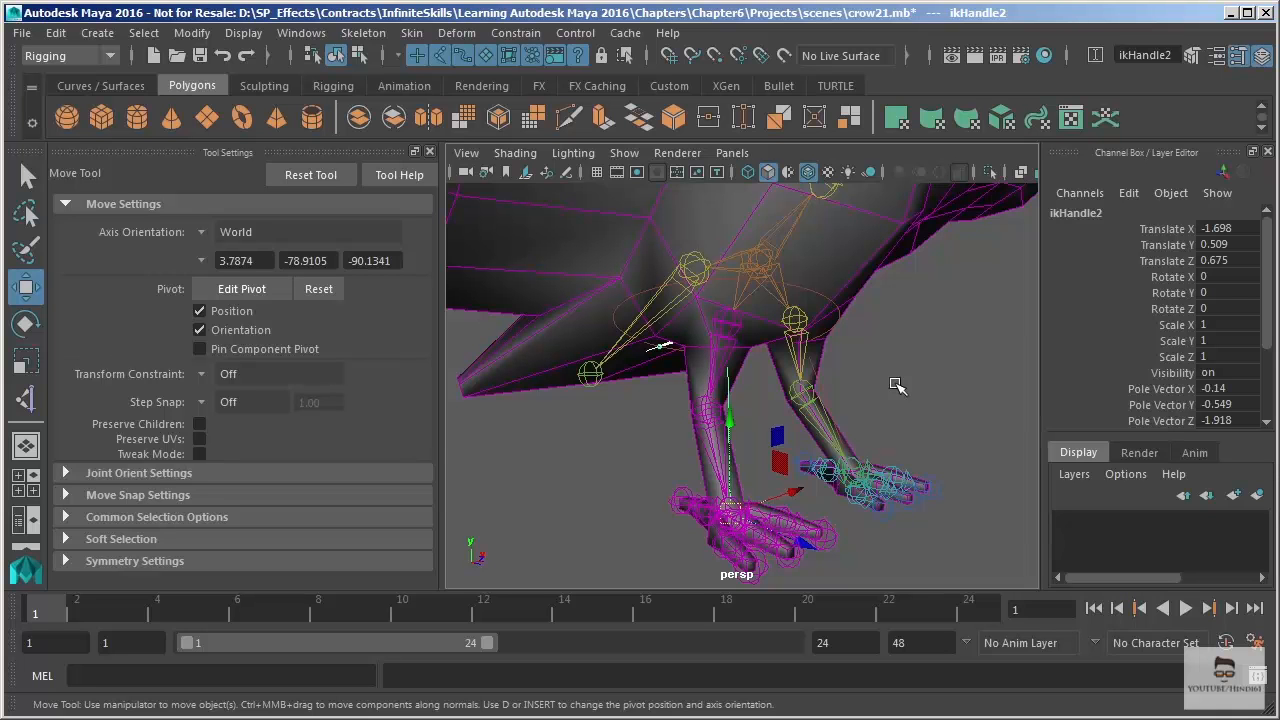
alt+drag(793, 340, 566, 434)
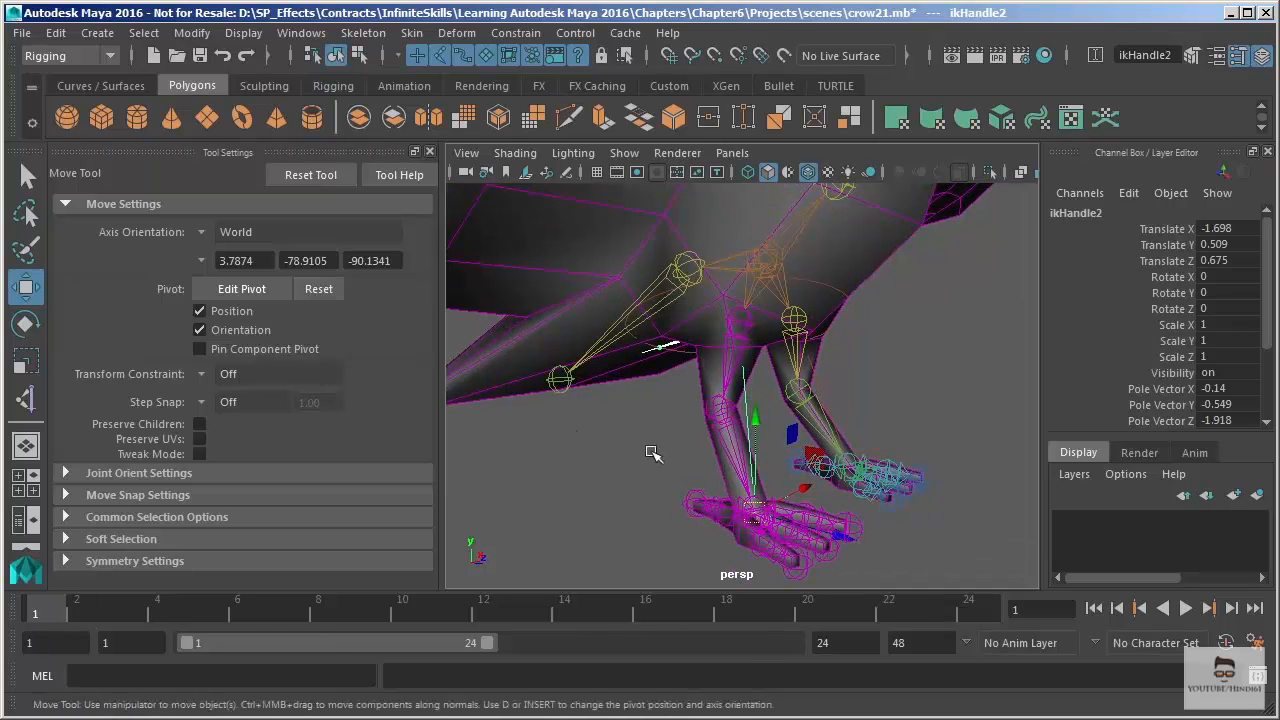
key(t)
mouse_move(822, 374)
alt+mouse_down()
mouse_move(849, 354)
mouse_move(765, 366)
mouse_move(829, 366)
alt+mouse_up()
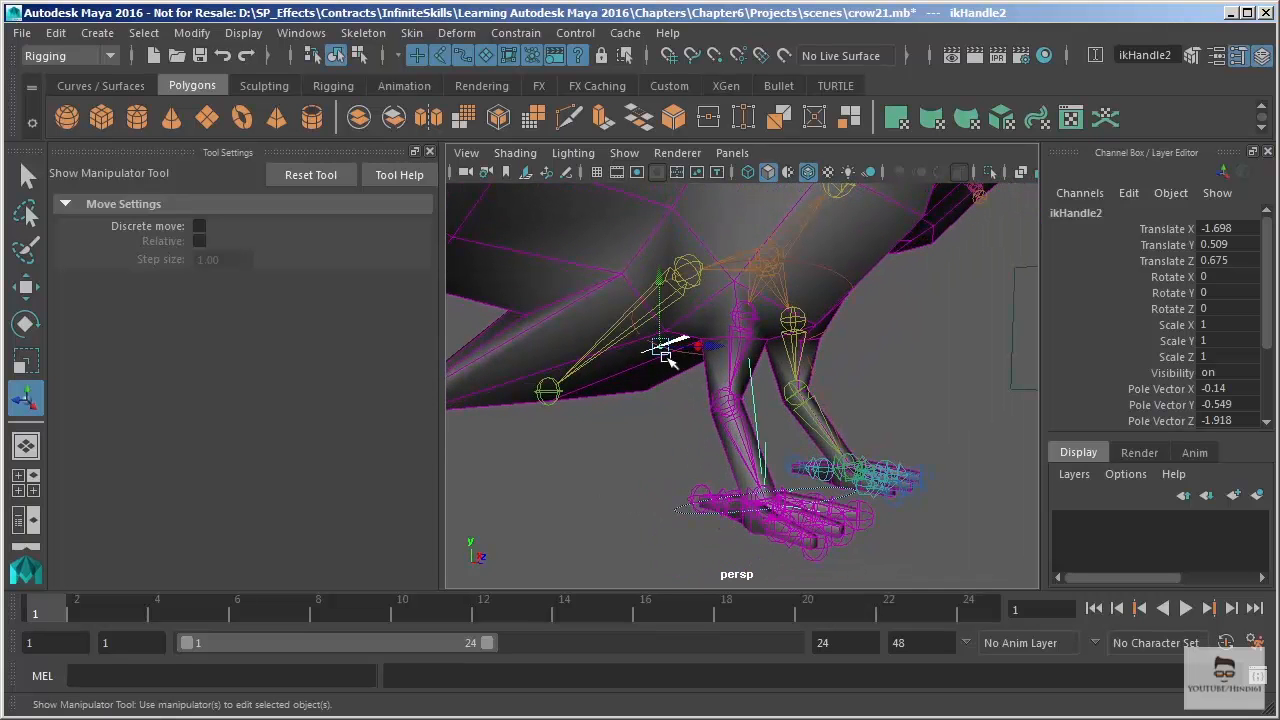
alt+drag(646, 440, 766, 277)
key(ctrl+z)
key(ctrl+z)
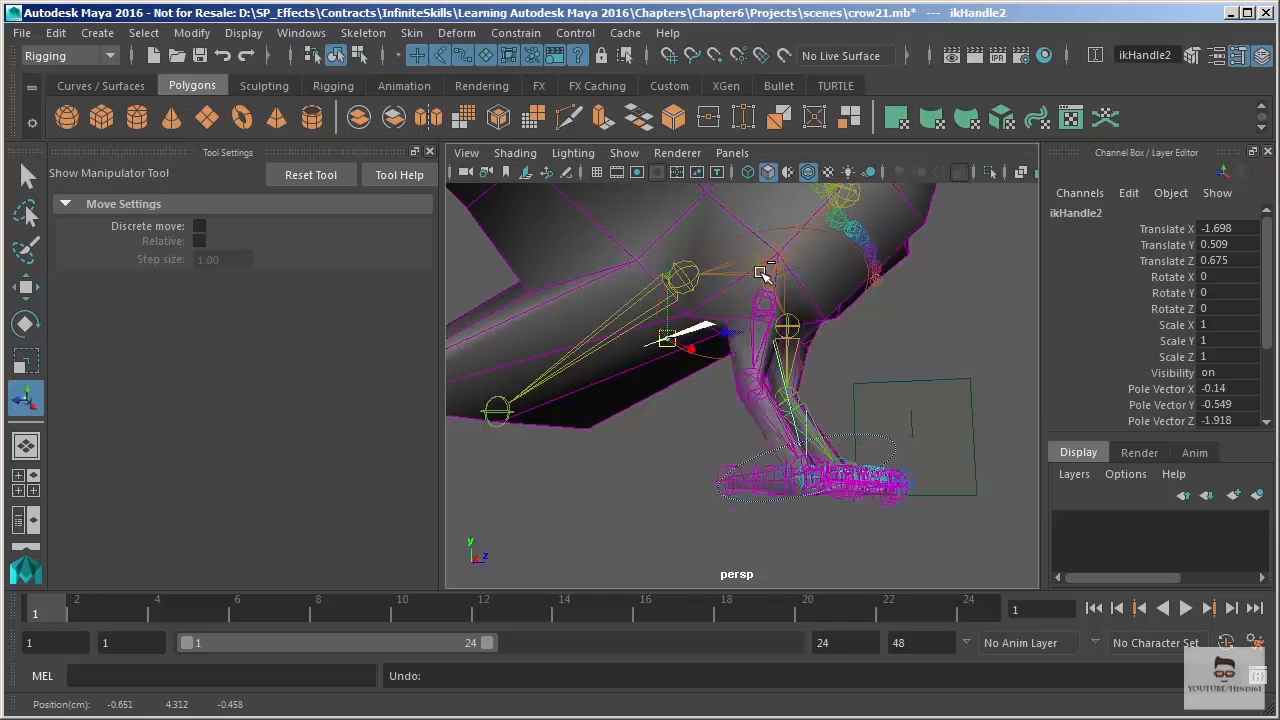
- Try rotating the left leg's single-chain IK handle and undo the rotation
alt+drag(928, 526, 865, 484)
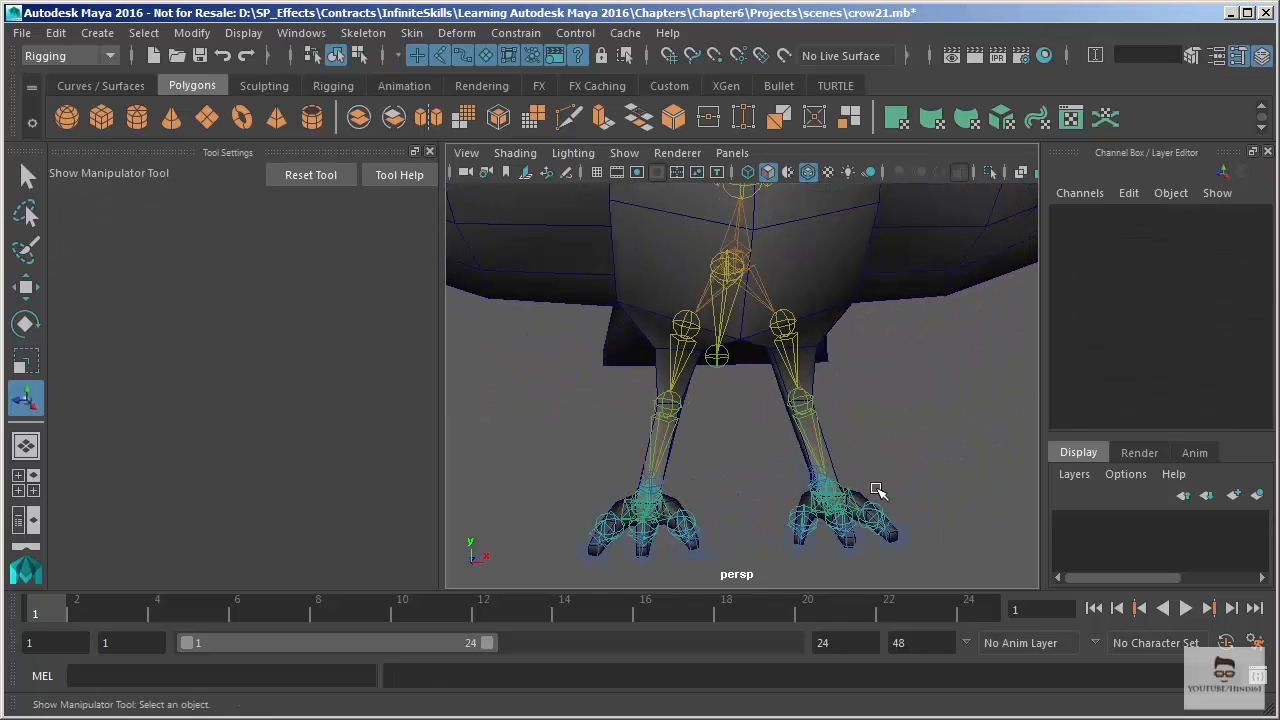
click(862, 480)
alt+drag(894, 394, 860, 370)
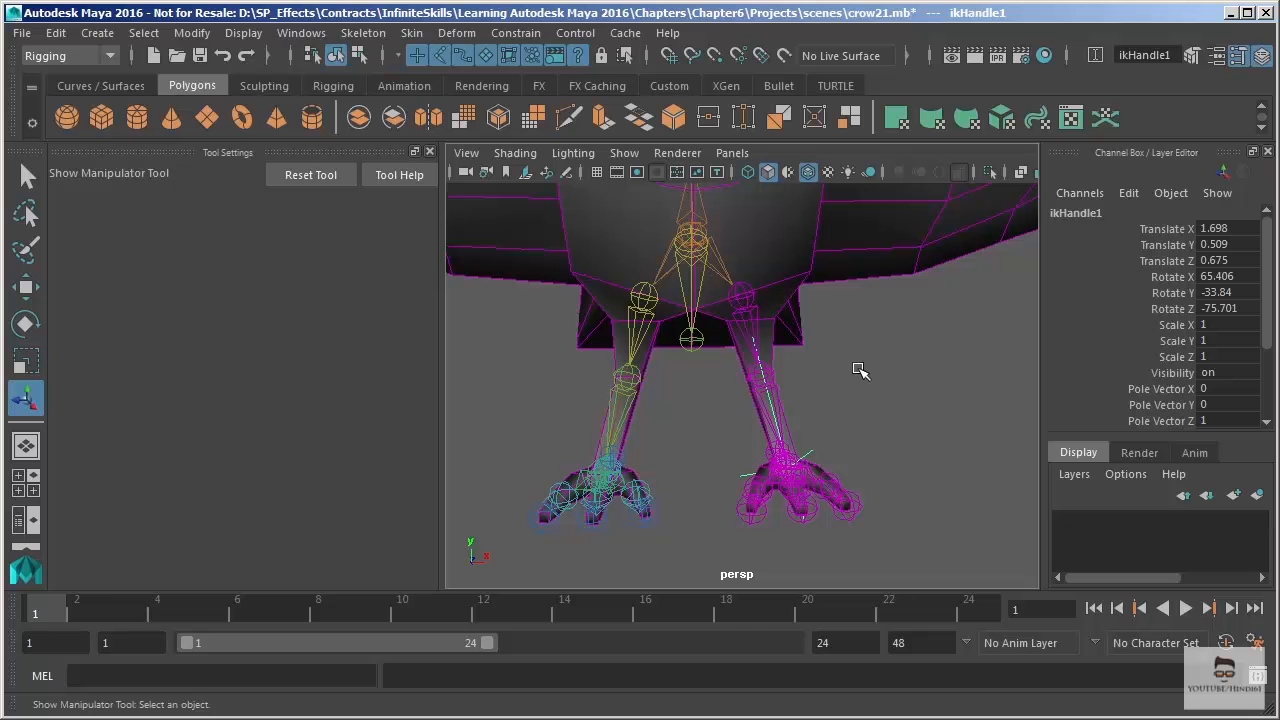
key(e)
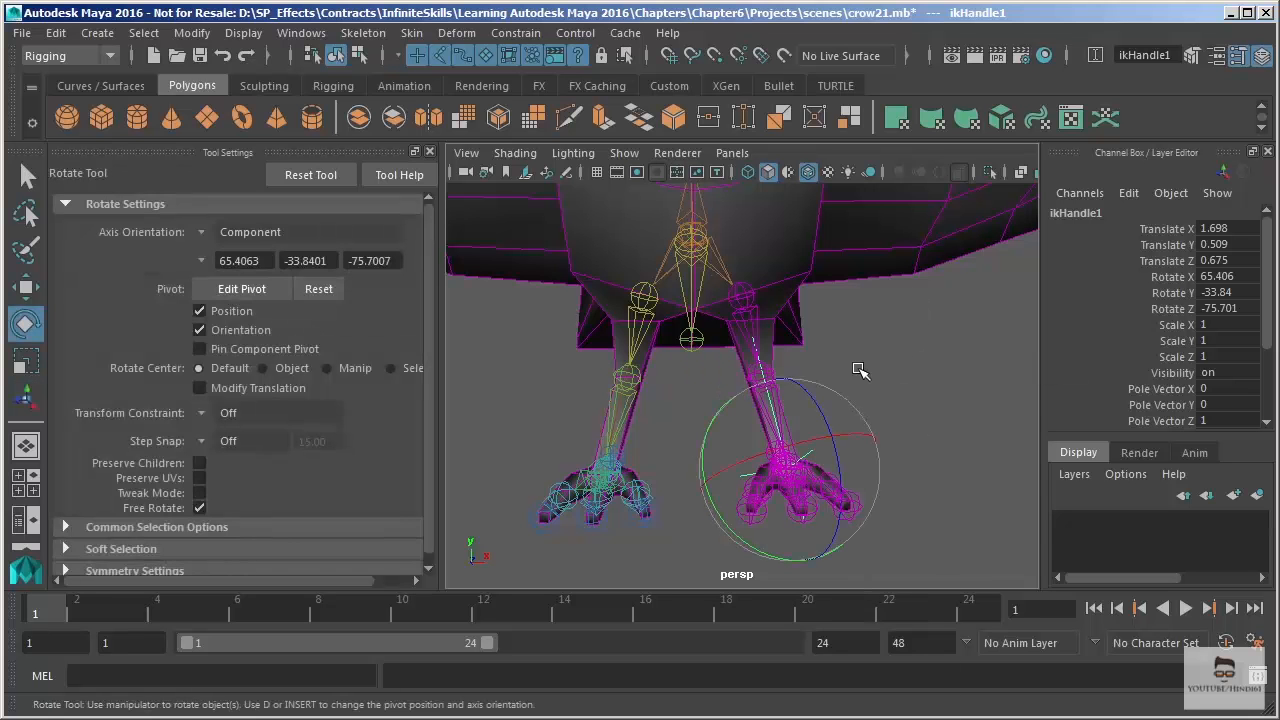
mouse_move(824, 440)
mouse_down()
mouse_move(771, 451)
mouse_move(837, 449)
mouse_move(727, 455)
mouse_move(817, 452)
mouse_up()
key(ctrl+z)
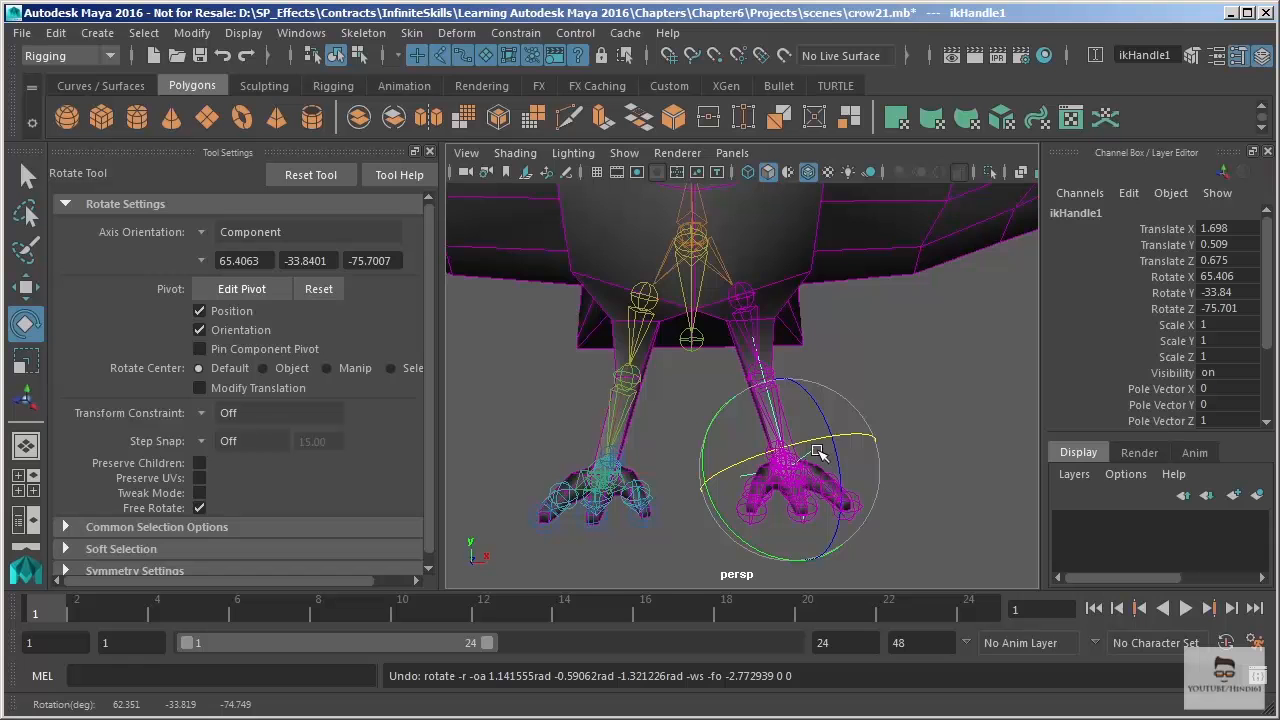
- Try rotating the right leg's rotate-plane IK handle and undo the rotation
alt+drag(650, 392, 680, 396)
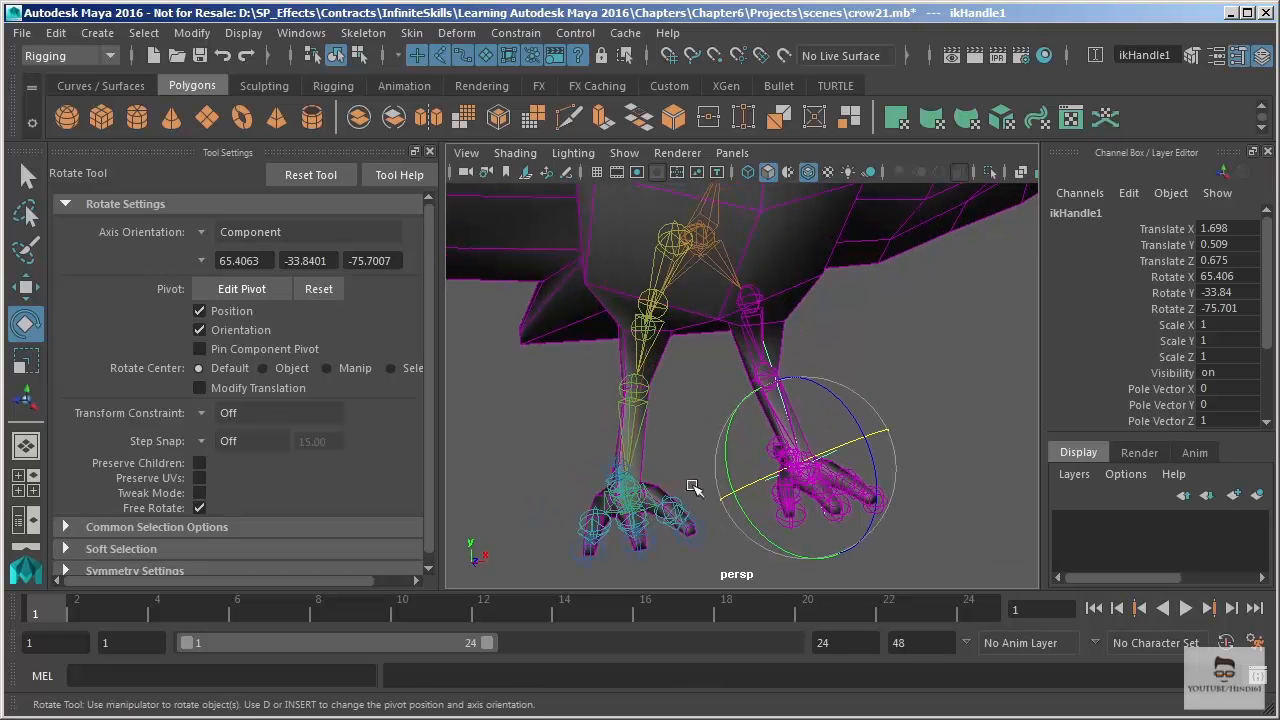
click(676, 486)
alt+drag(700, 486, 720, 409)
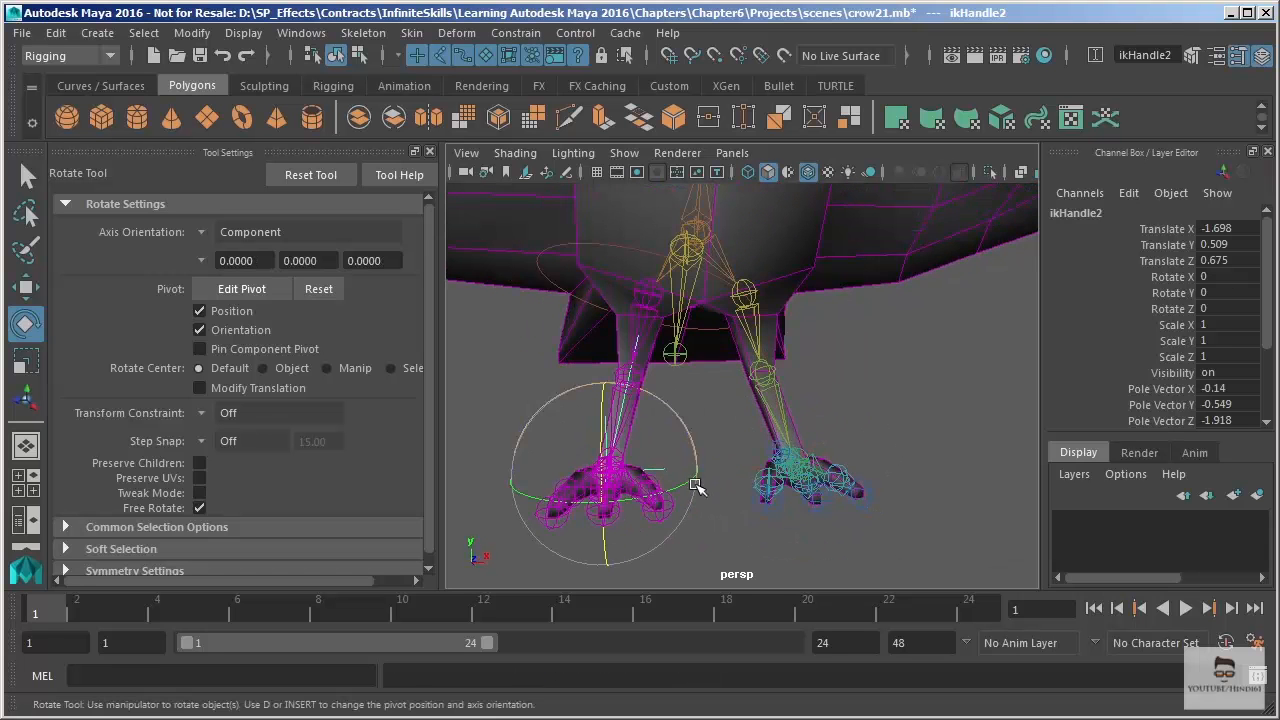
drag(685, 481, 645, 518)
key(ctrl+z)
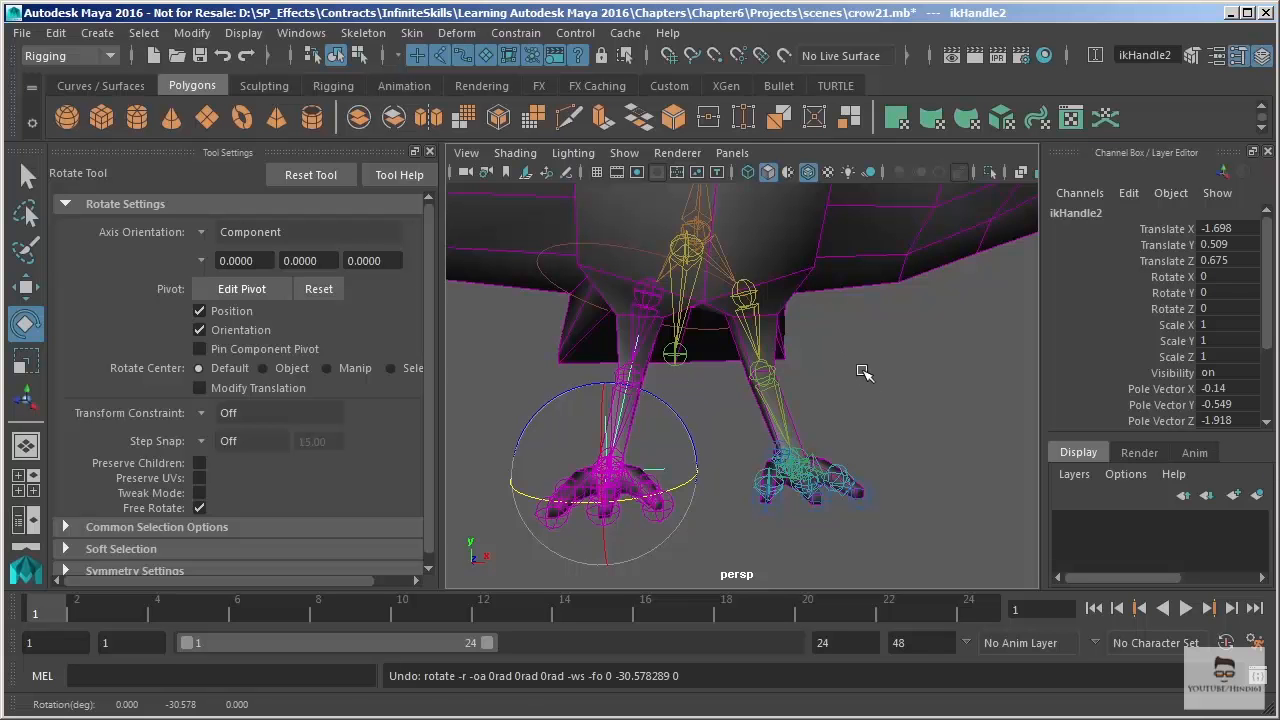
alt+drag(860, 367, 833, 395)
key(ctrl+z)
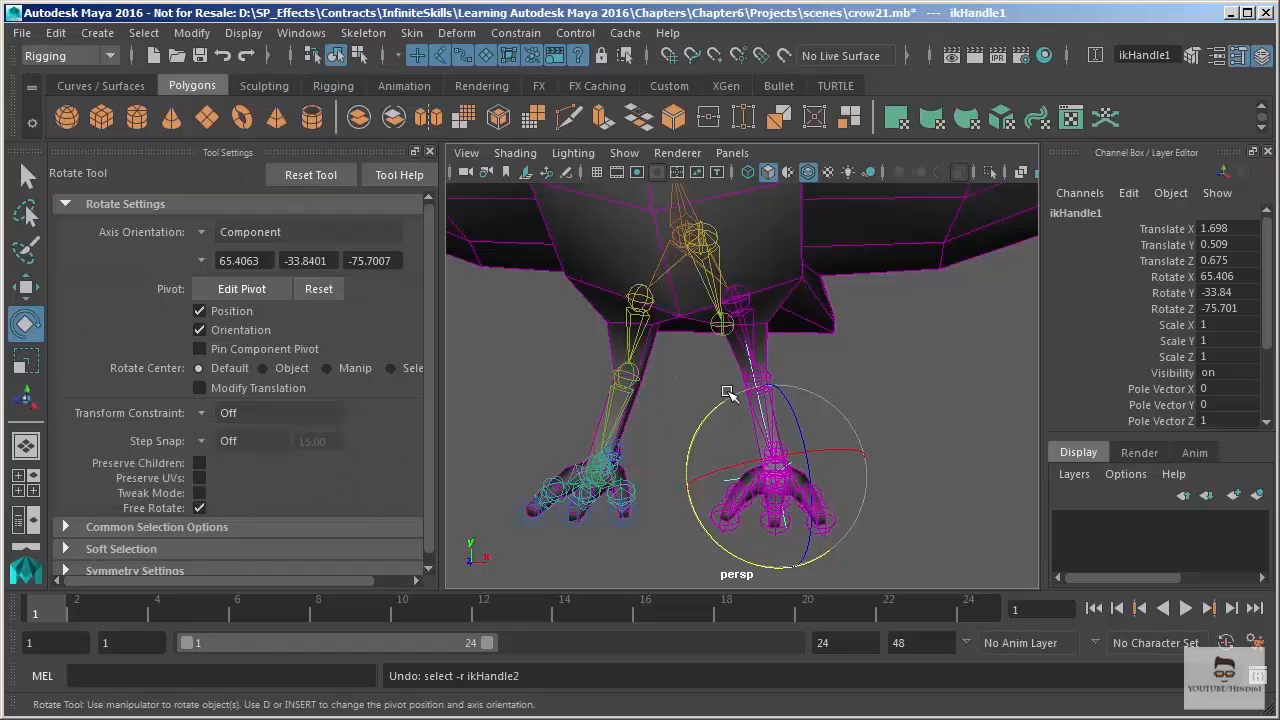
- Deselect the IK handle and examine both leg joint chains from the hips down to the toes
alt+drag(869, 426, 803, 396)
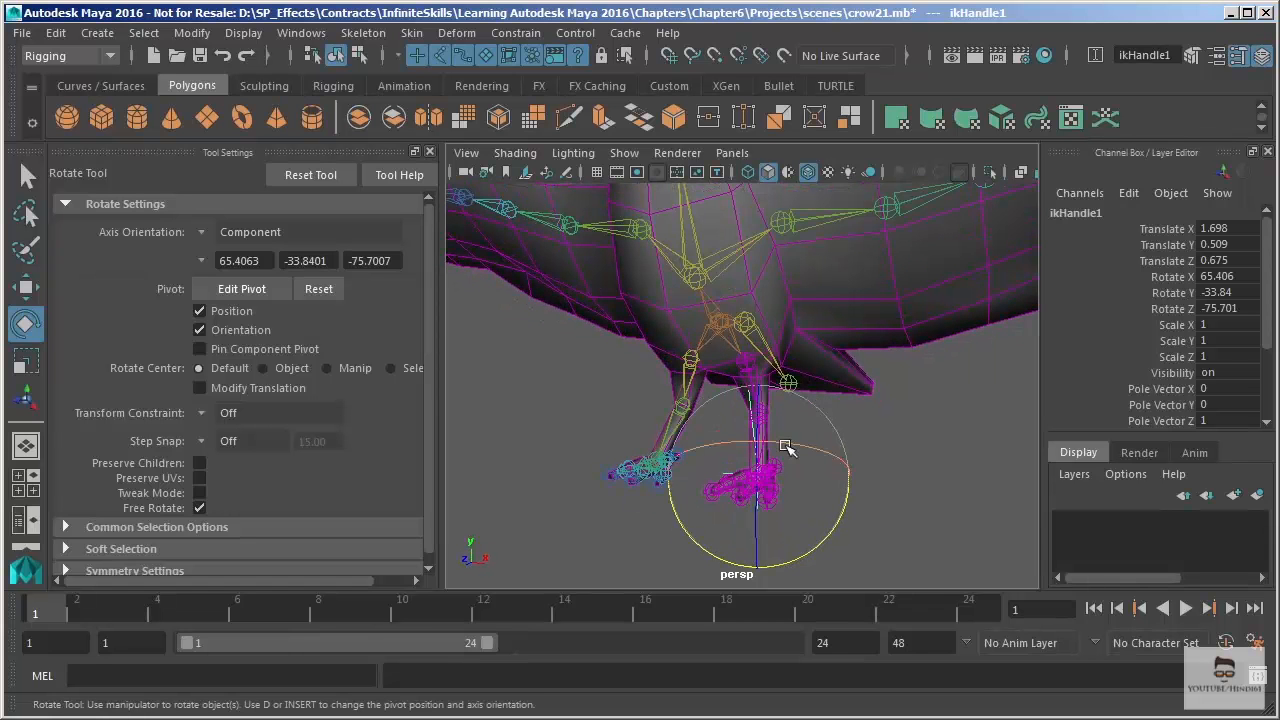
alt+right_drag(778, 433, 860, 466)
alt+drag(860, 466, 808, 420)
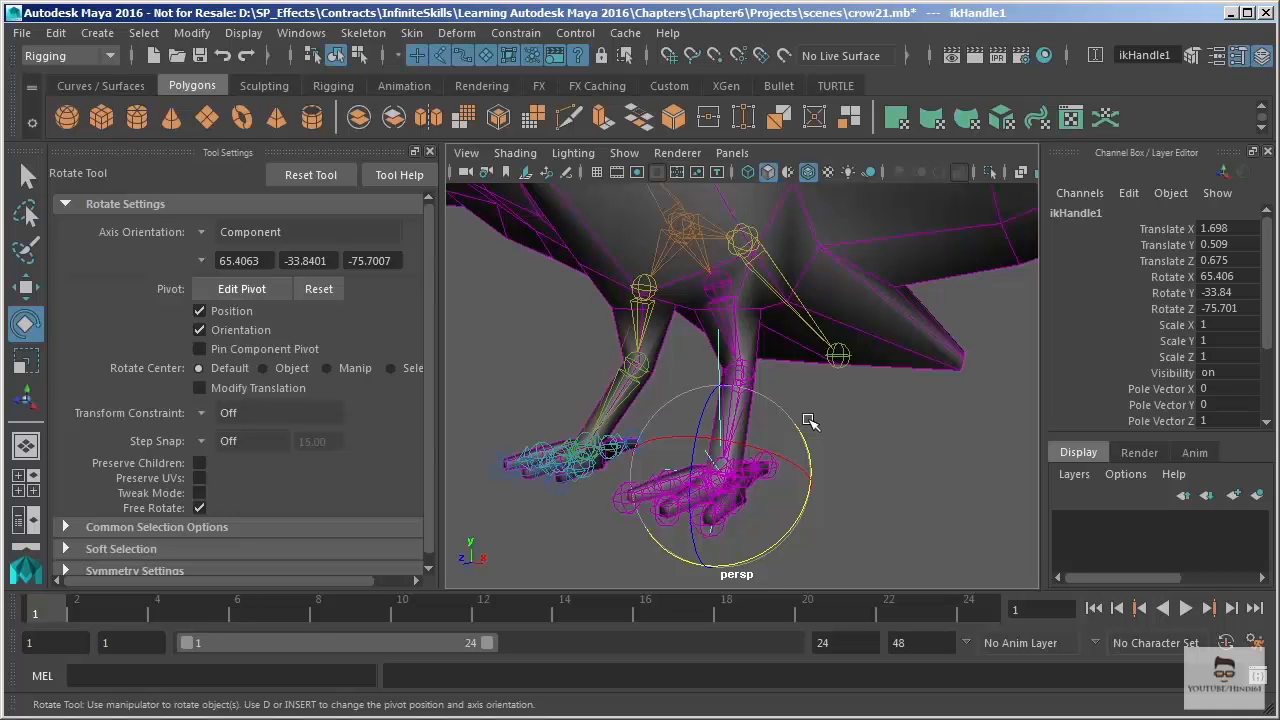
click(895, 444)
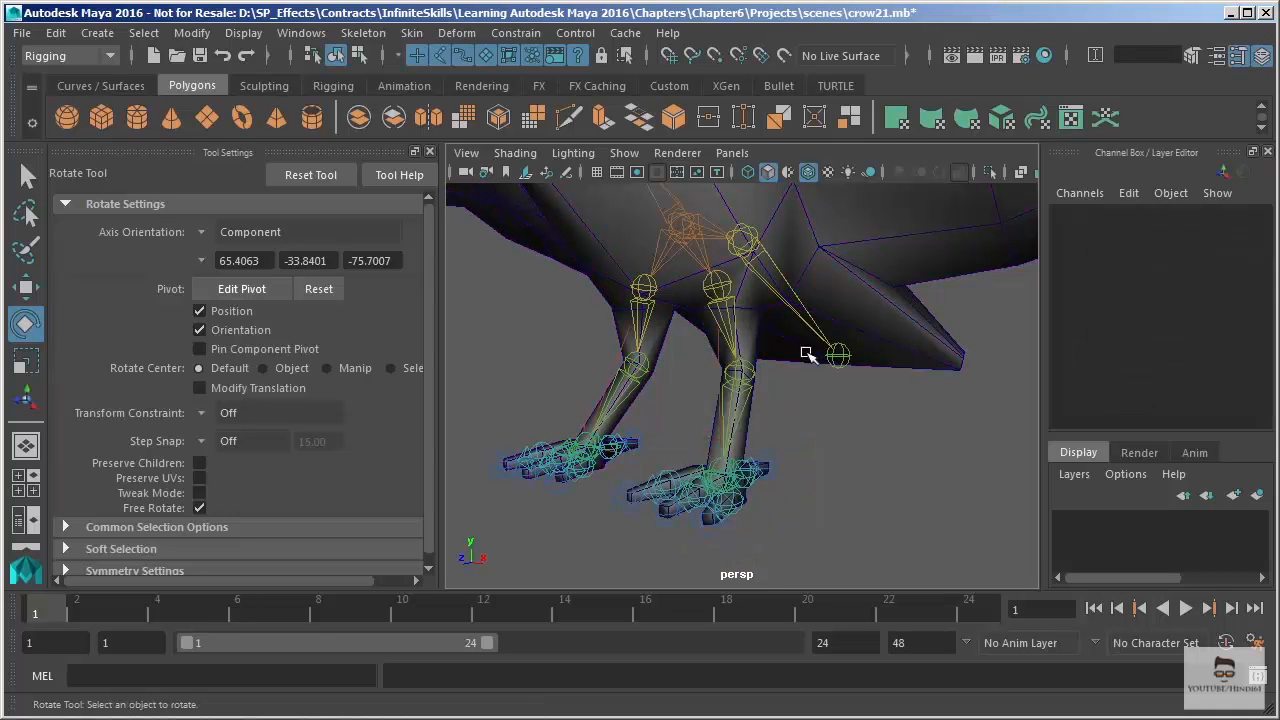
alt+drag(878, 464, 800, 400)
alt+middle_drag(727, 316, 743, 351)
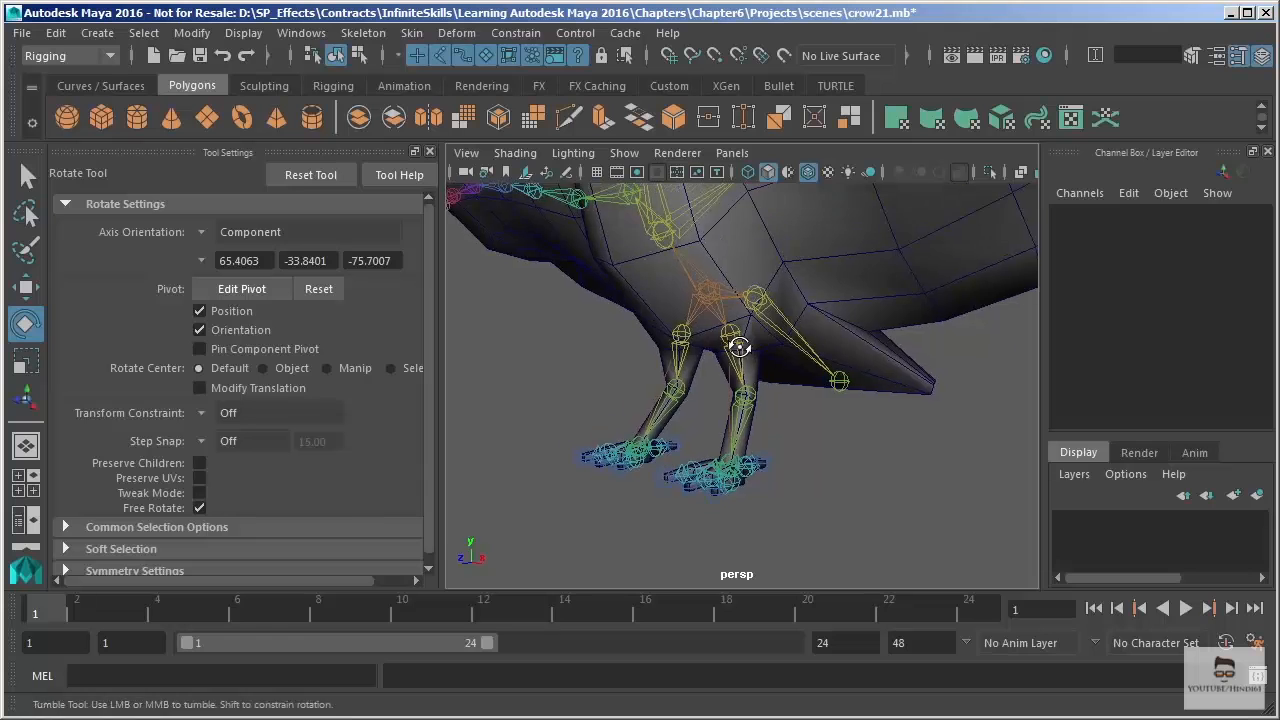
alt+drag(743, 351, 751, 366)
alt+middle_drag(751, 366, 757, 400)
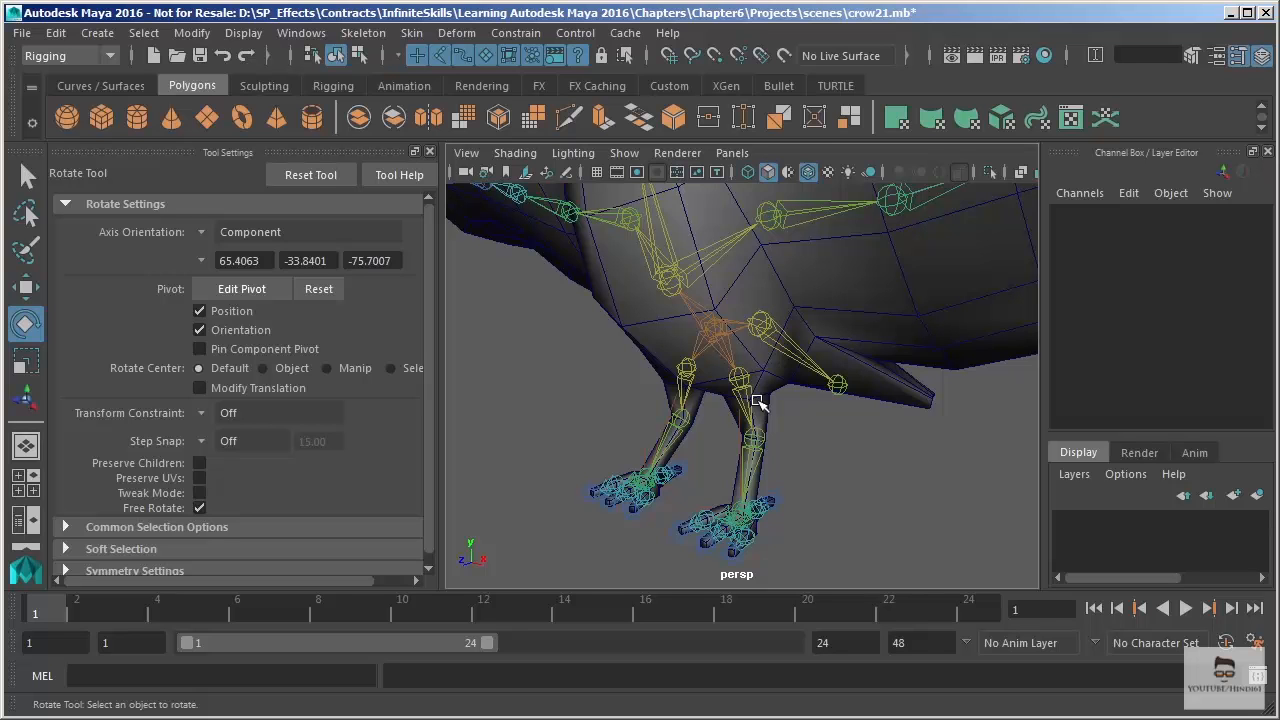
alt+middle_drag(738, 400, 691, 274)
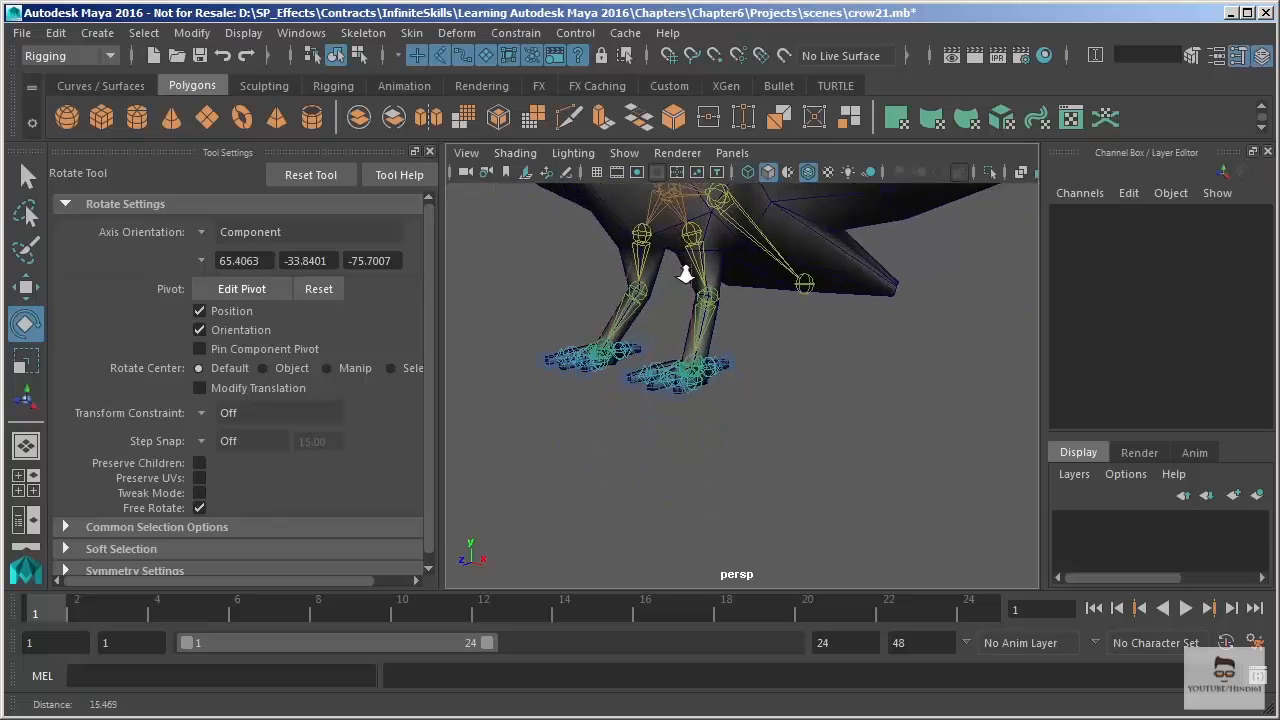
alt+right_drag(691, 274, 740, 356)
alt+middle_drag(691, 326, 766, 457)
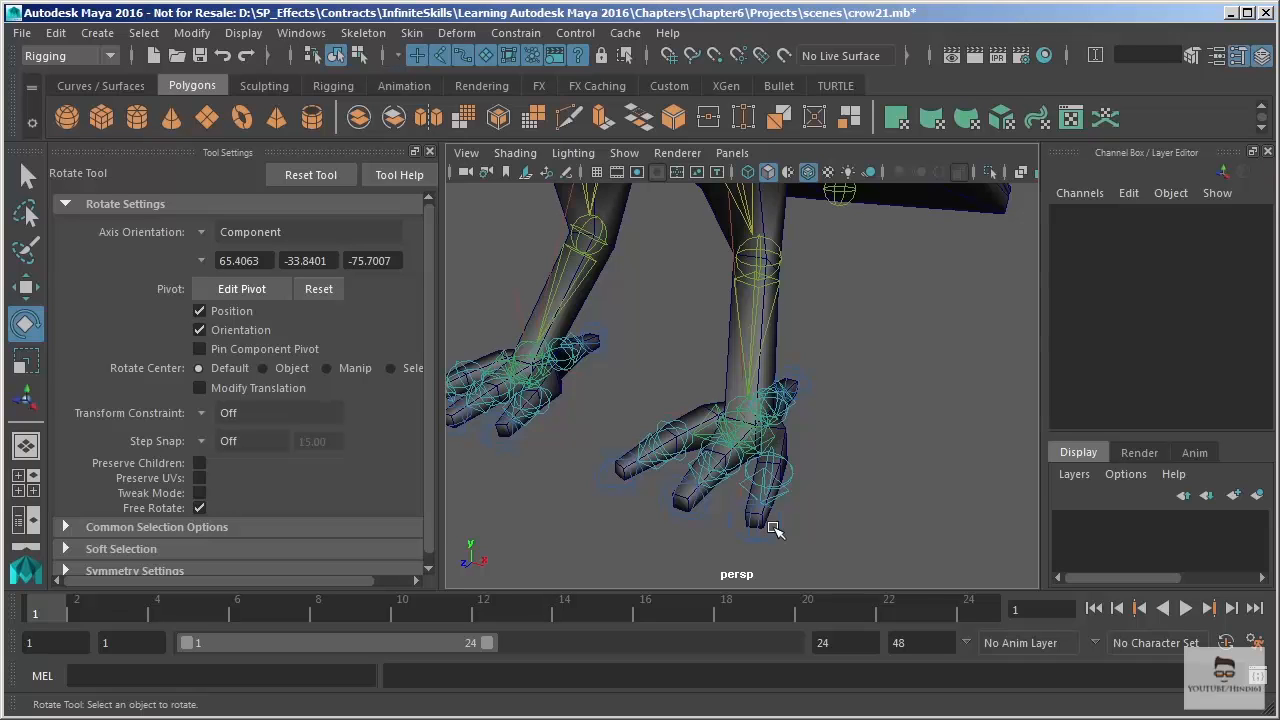
alt+right_drag(833, 368, 752, 258)
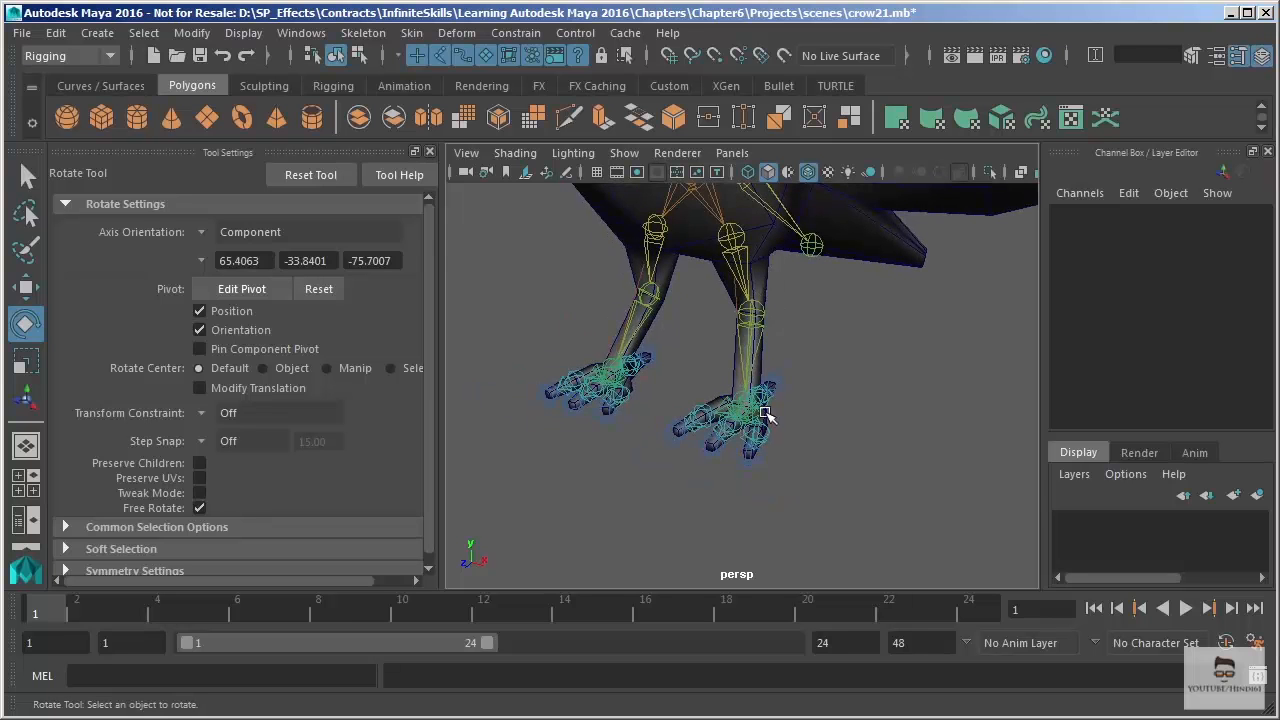
alt+right_drag(785, 369, 715, 270)
alt+middle_drag(742, 435, 748, 536)
alt+right_drag(810, 474, 810, 393)
- Create a rotate-plane IK handle on the crow's left wing from the shoulder joint to the wing-tip joint, ready to move
alt+drag(953, 366, 870, 303)
alt+drag(843, 363, 943, 325)
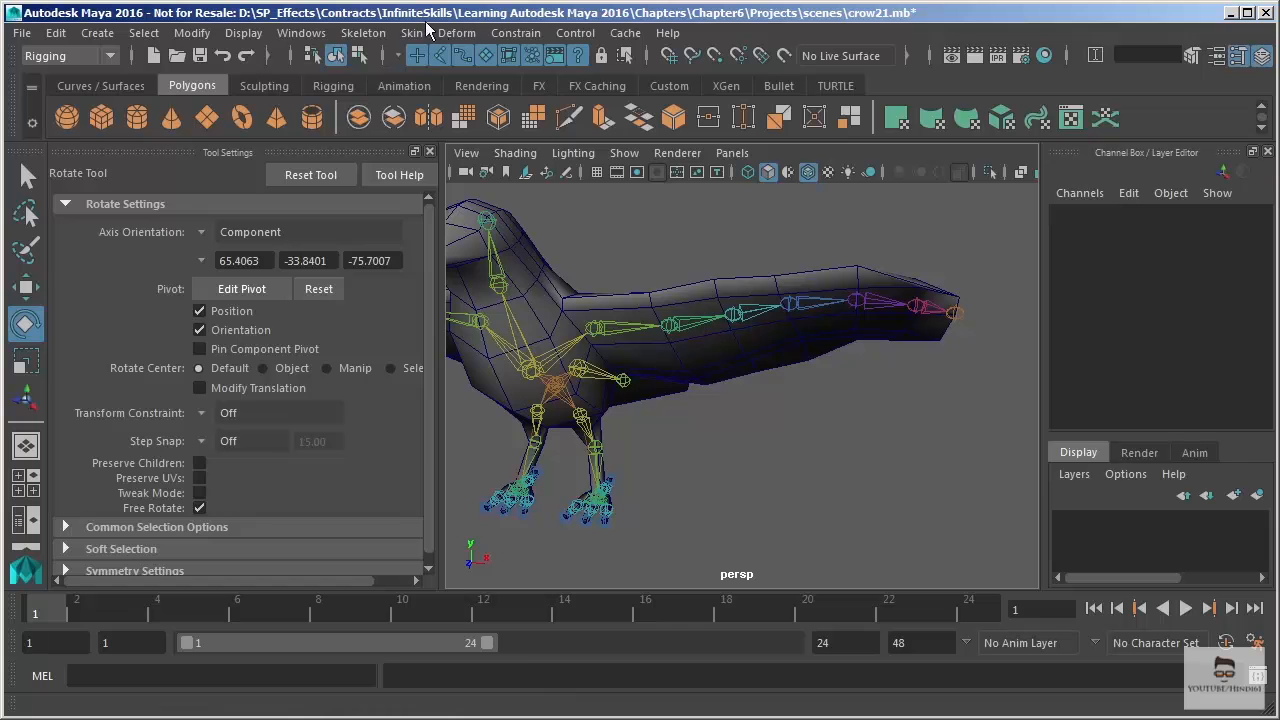
click(370, 33)
click(405, 280)
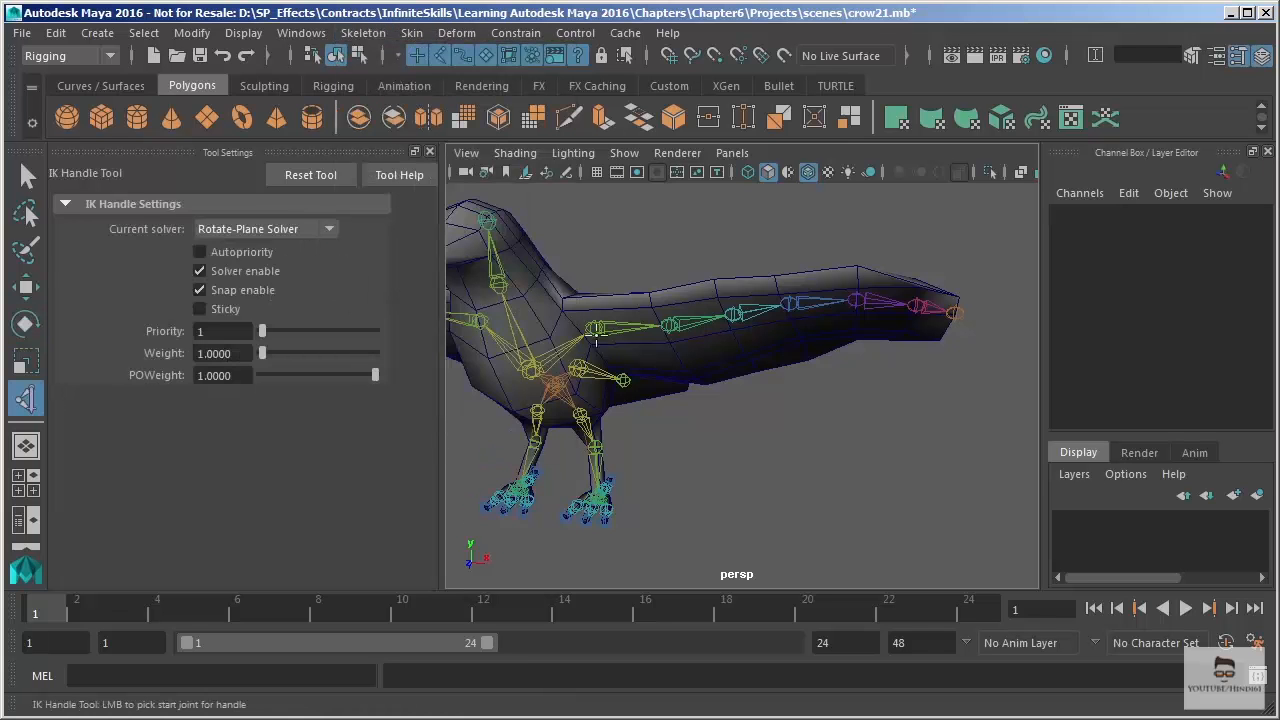
click(594, 328)
click(953, 314)
key(e)
key(w)
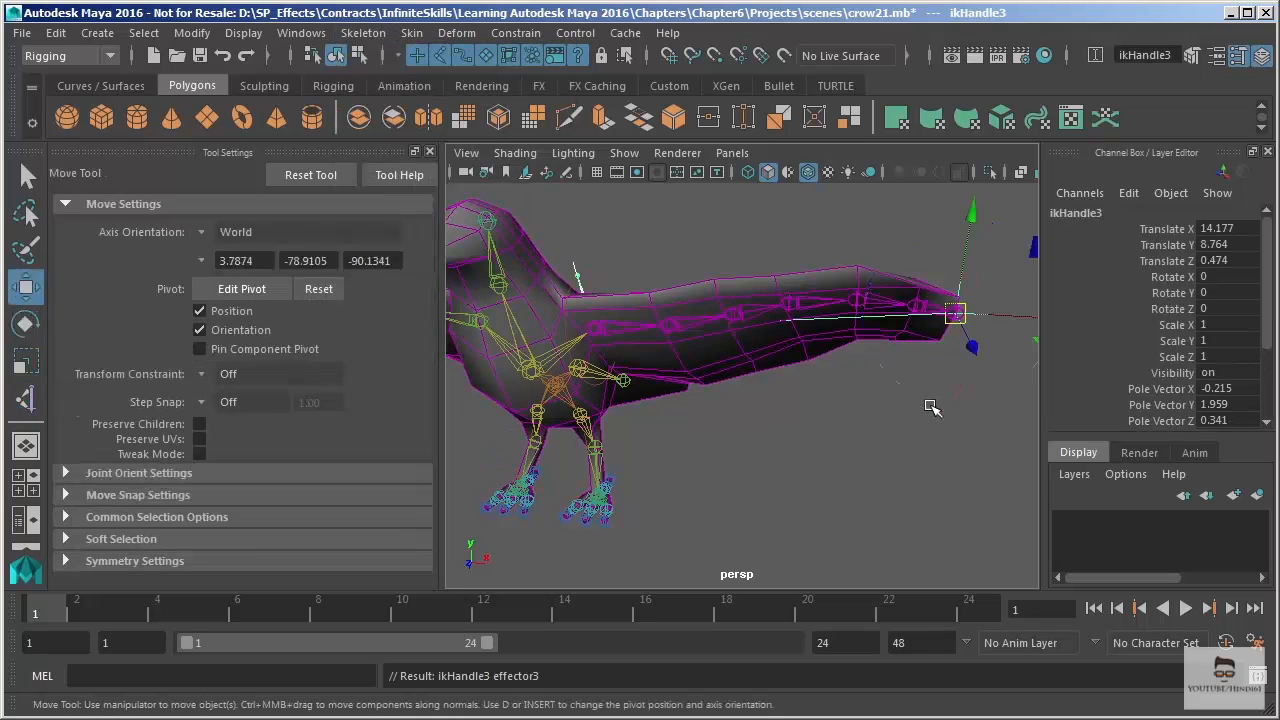
- Try moving the left wing's rotate-plane IK handle, and undo both the moves and the handle's creation
alt+drag(801, 443, 935, 388)
drag(980, 308, 844, 409)
alt+drag(783, 322, 760, 400)
drag(757, 449, 806, 468)
key(ctrl+z)
key(ctrl+z)
key(ctrl+z)
key(ctrl+z)
- Create an IK handle with the Single-Chain Solver on the left foot's outer toe, from its base joint to its tip
alt+drag(677, 372, 763, 338)
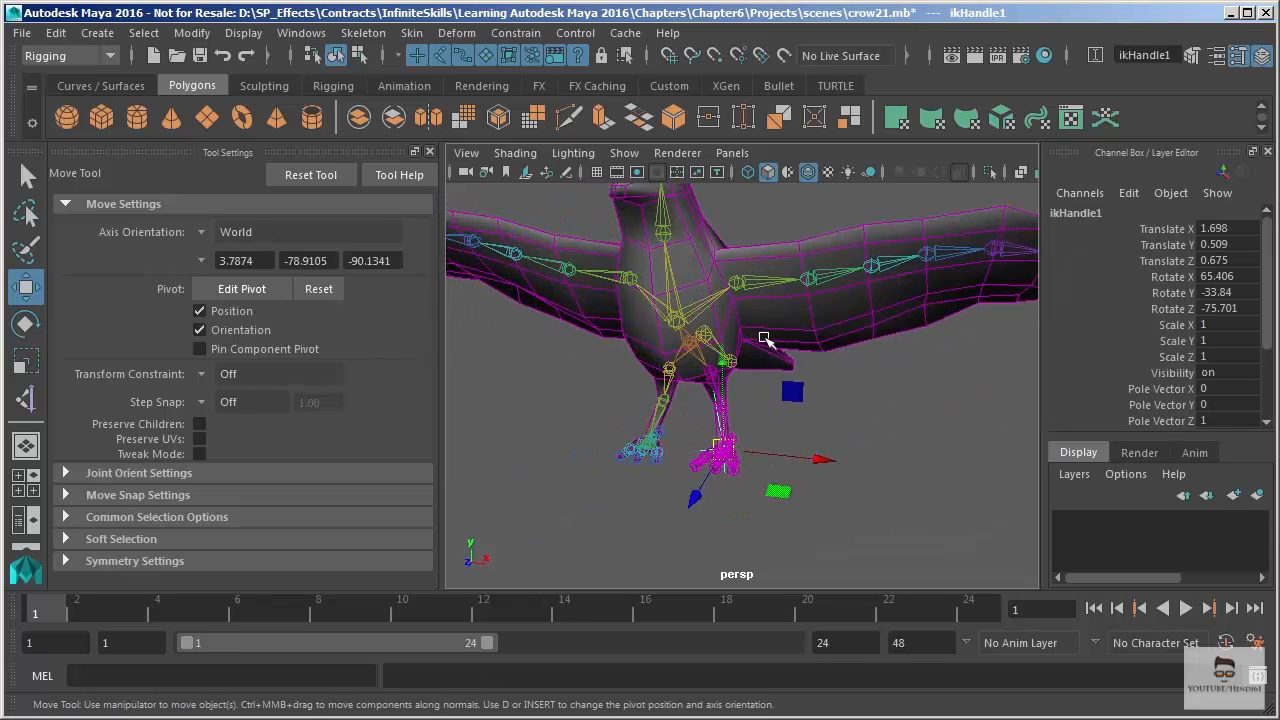
alt+drag(924, 374, 717, 397)
click(717, 397)
alt+right_drag(717, 397, 783, 509)
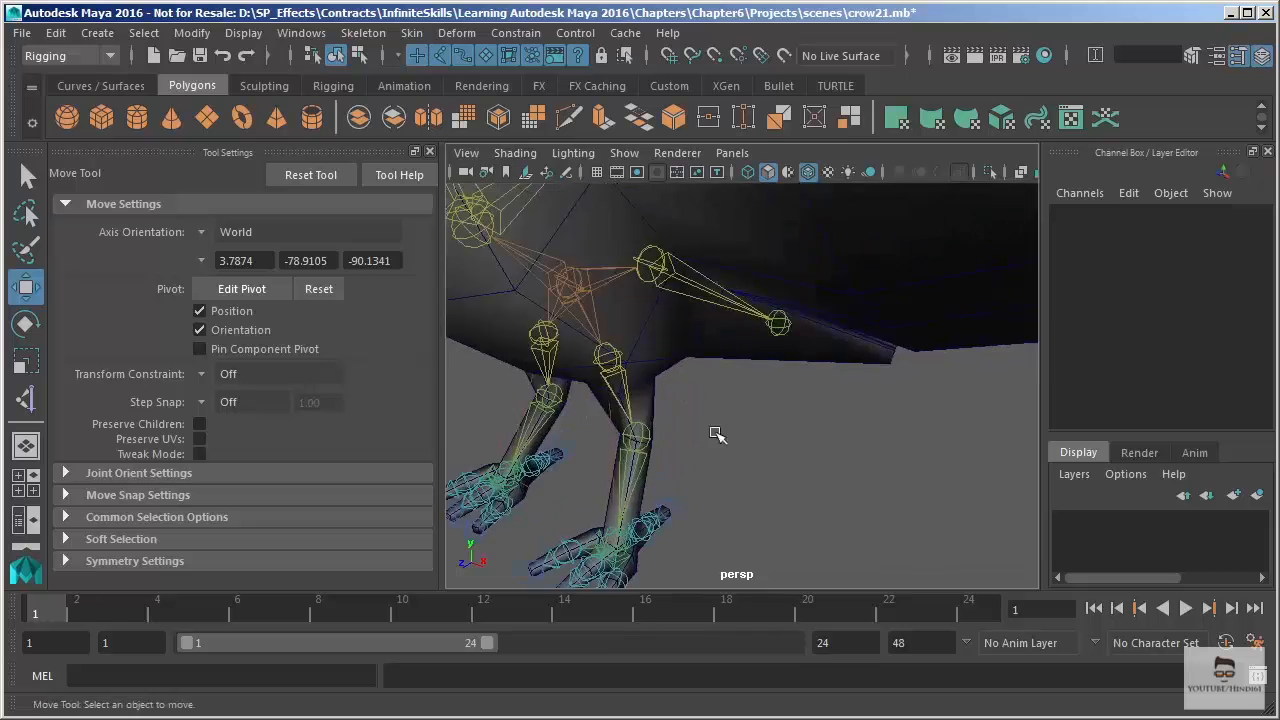
alt+middle_drag(783, 509, 800, 420)
alt+right_drag(800, 420, 829, 414)
alt+drag(829, 414, 803, 433)
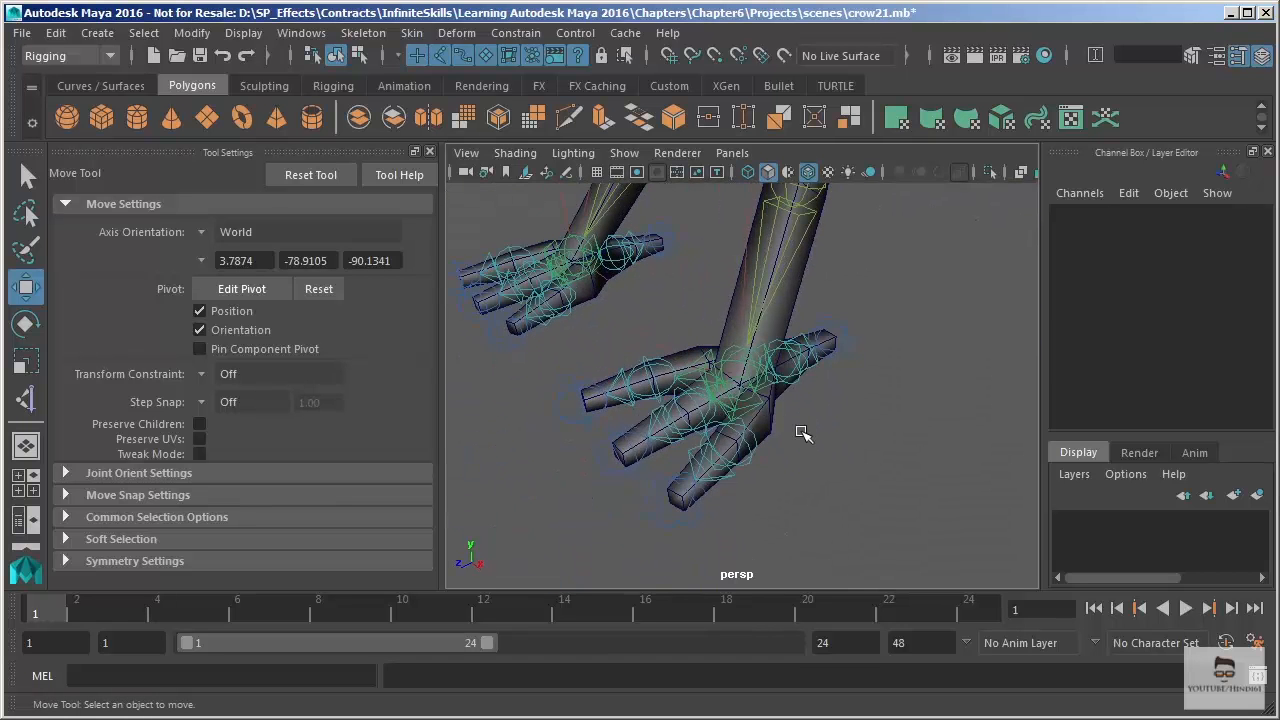
click(26, 398)
click(236, 229)
click(245, 251)
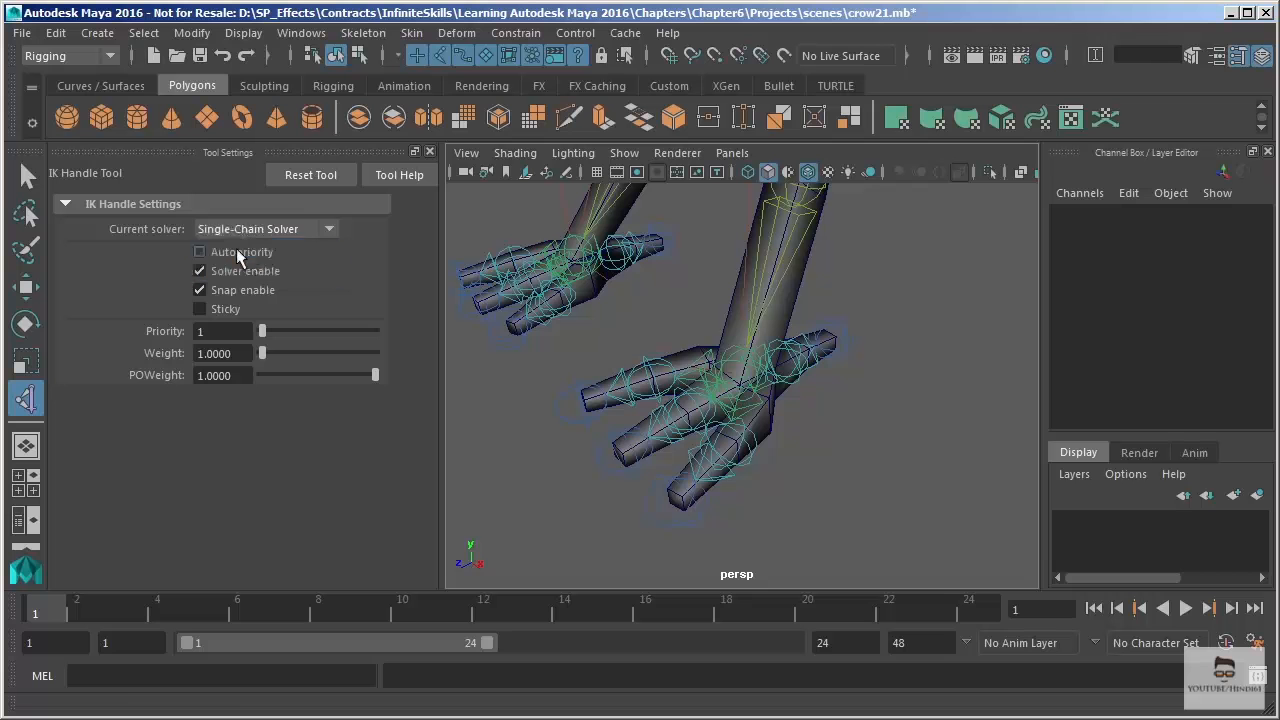
click(750, 441)
click(683, 514)
- Create single-chain IK handles on the left foot's middle and inner front toes, each from the base joint to the tip
alt+drag(797, 432, 693, 298)
key(y)
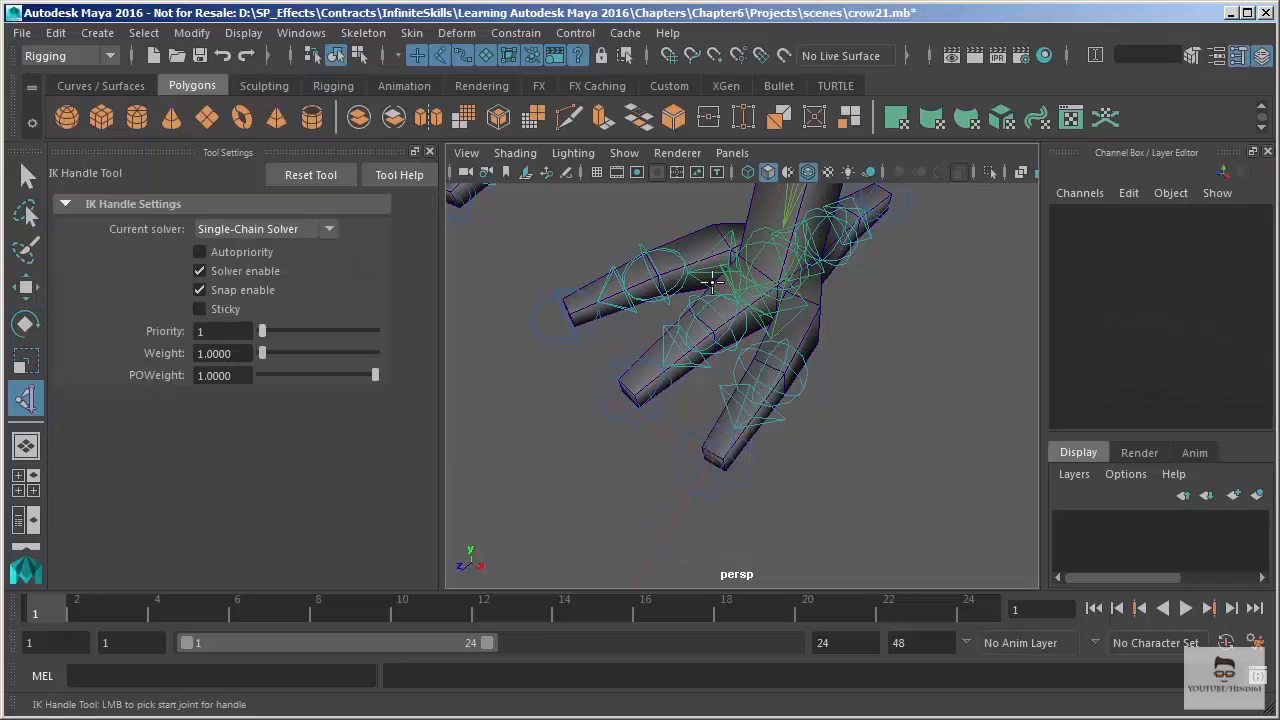
click(693, 305)
click(615, 386)
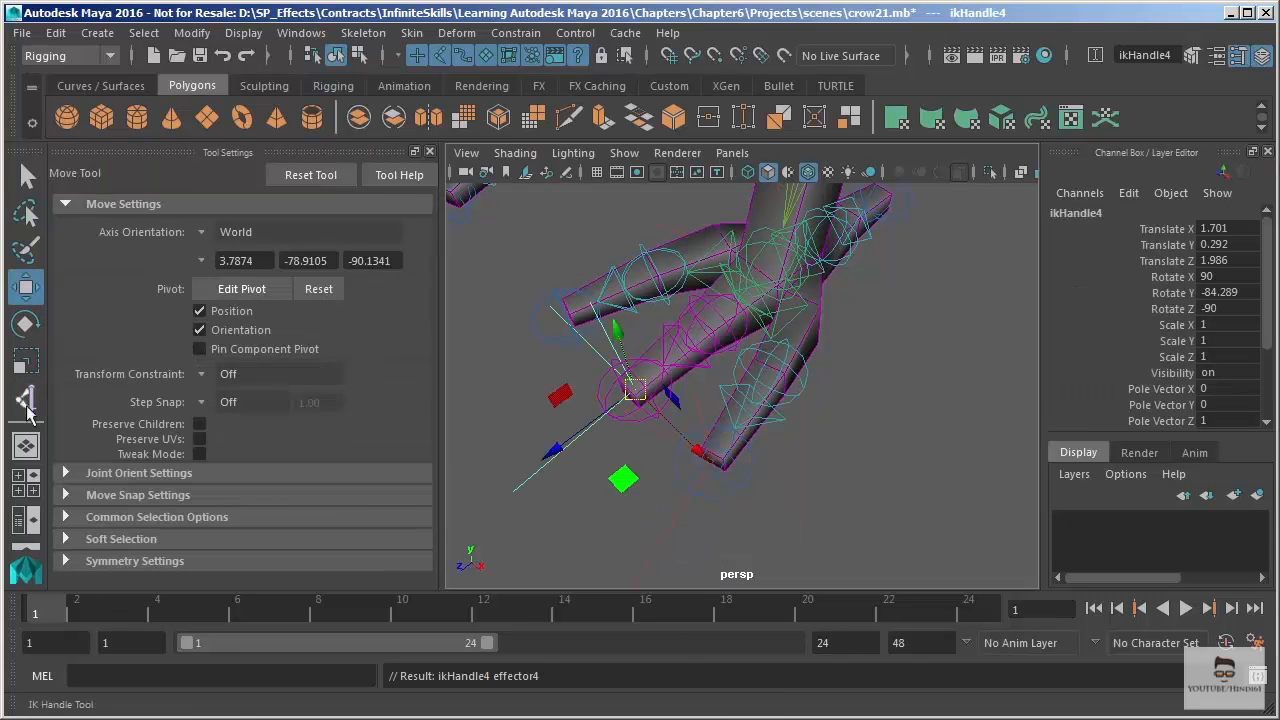
key(y)
click(622, 262)
click(550, 298)
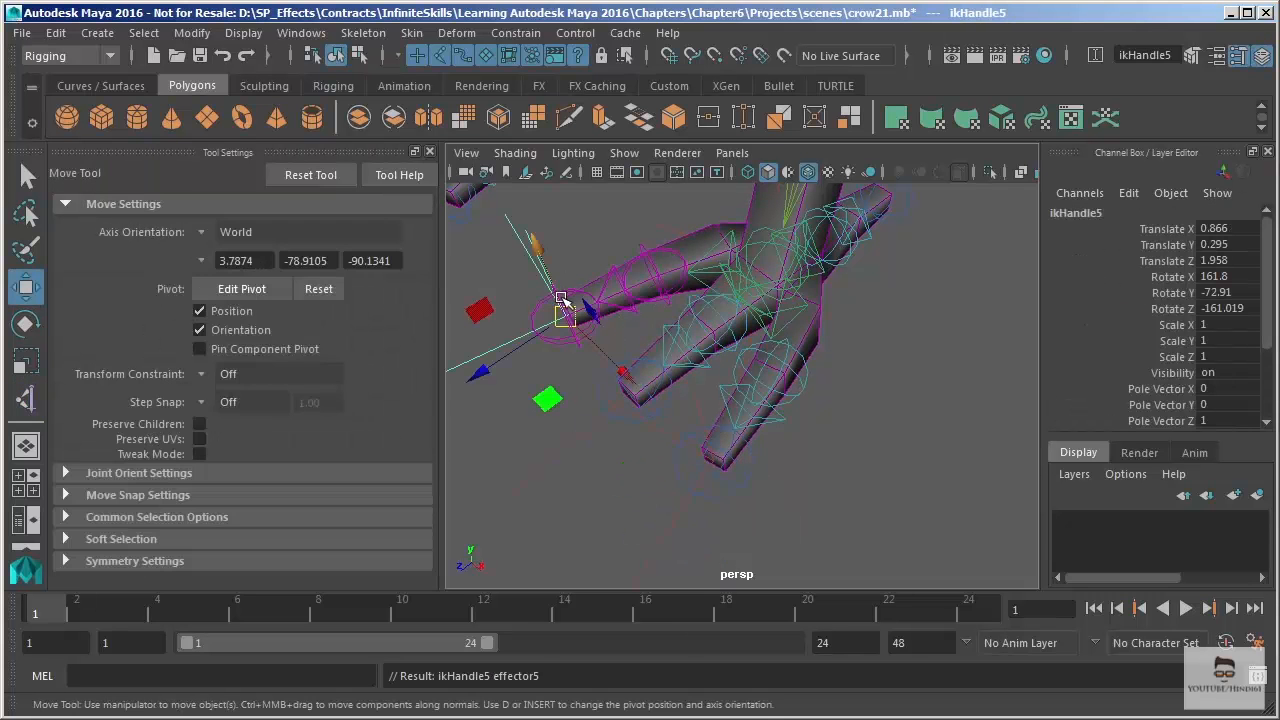
- Try moving the left leg's IK handle with the new toe handles in place and undo the move
key(q)
alt+drag(918, 398, 868, 428)
click(758, 358)
click(836, 405)
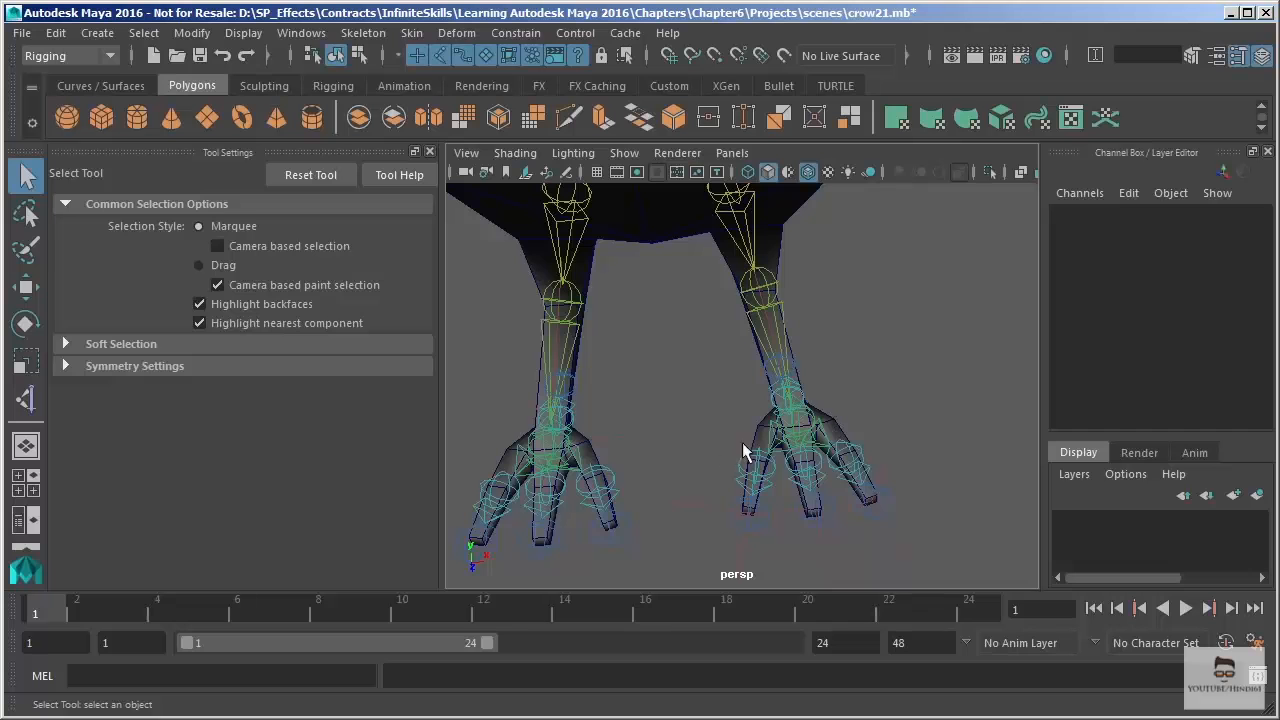
click(803, 436)
alt+drag(823, 449, 769, 443)
key(w)
alt+drag(943, 429, 798, 494)
key(ctrl+z)
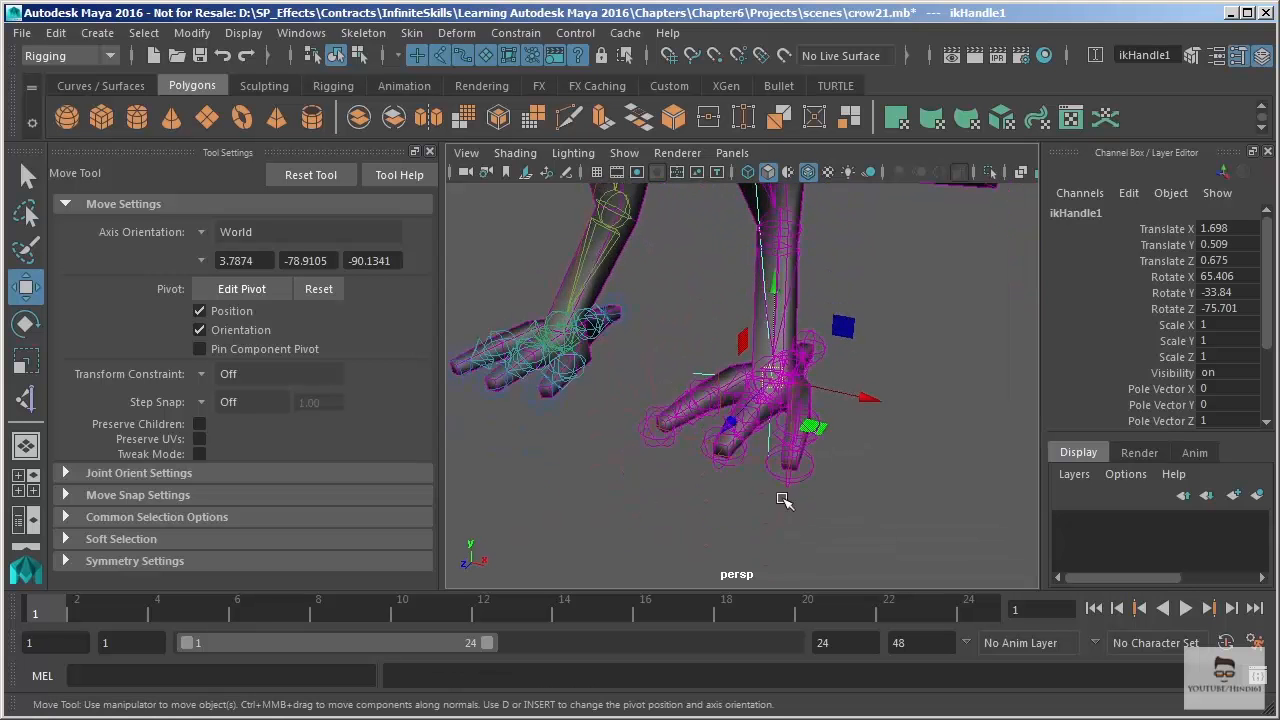
- Select the left foot's three toe IK handles together and set a keyframe on them at frame 1
click(777, 514)
shift+drag(692, 509, 697, 513)
shift+drag(580, 449, 625, 497)
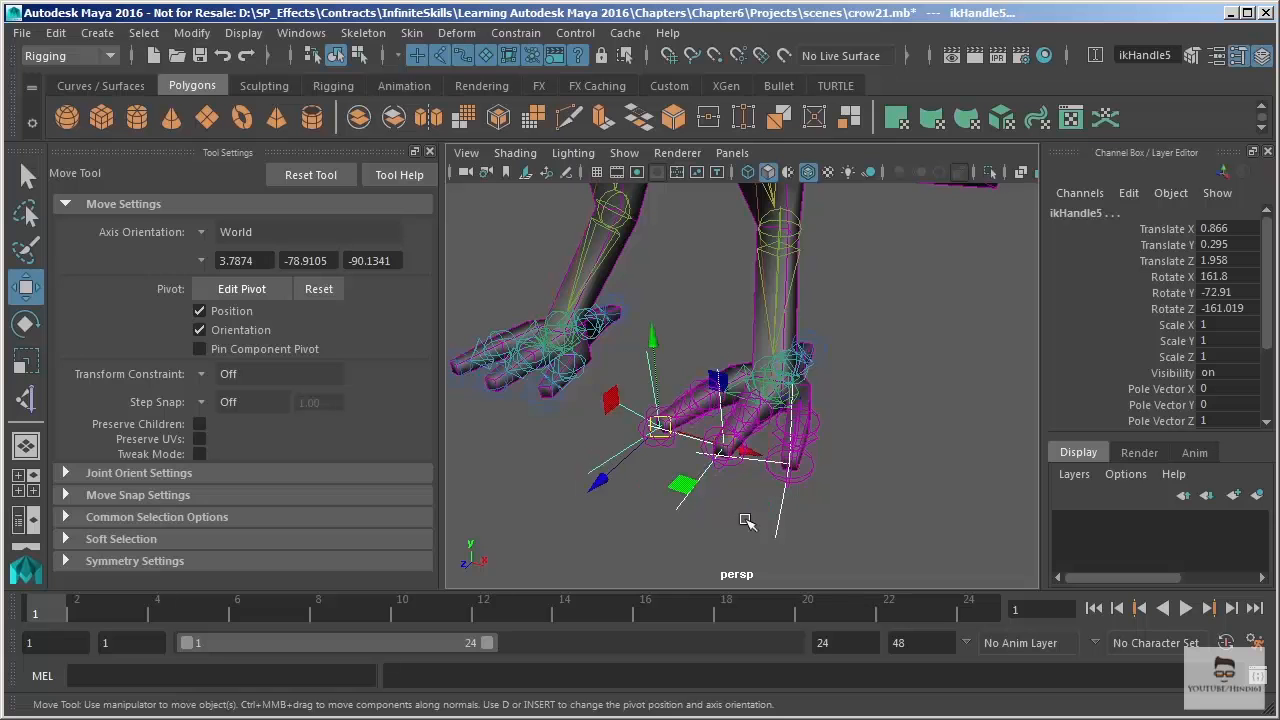
alt+drag(723, 526, 714, 521)
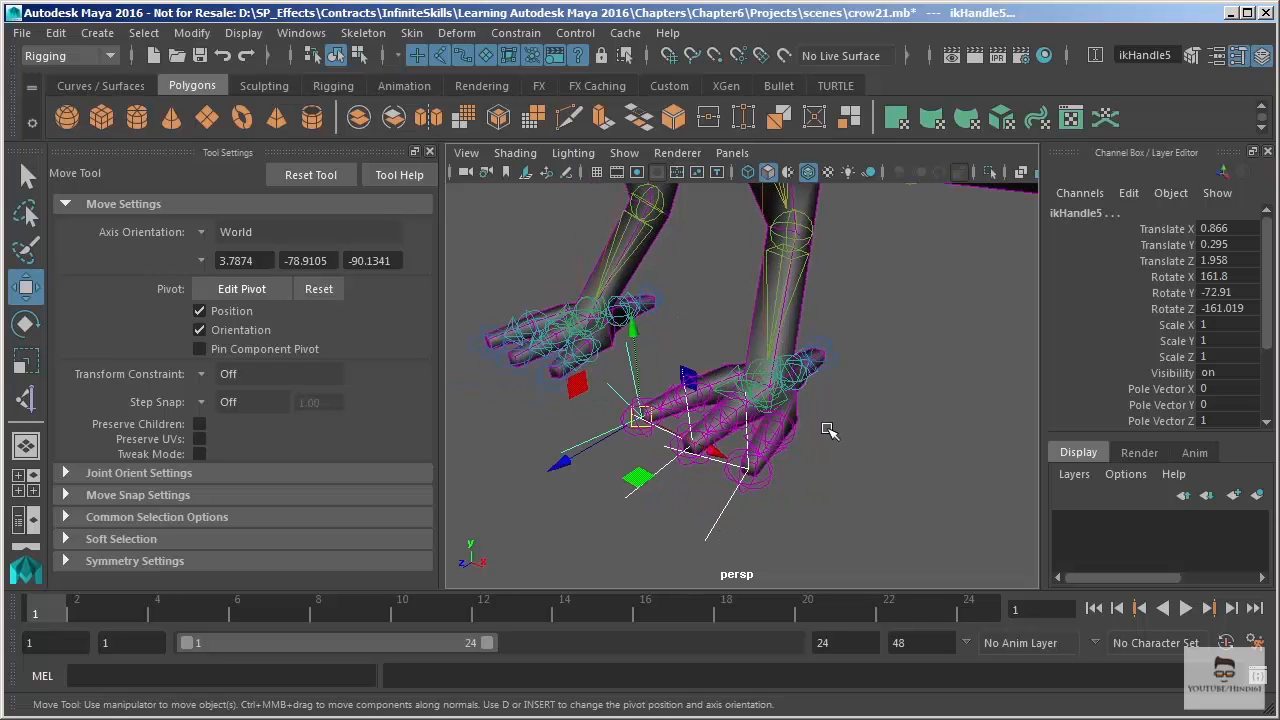
key(s)
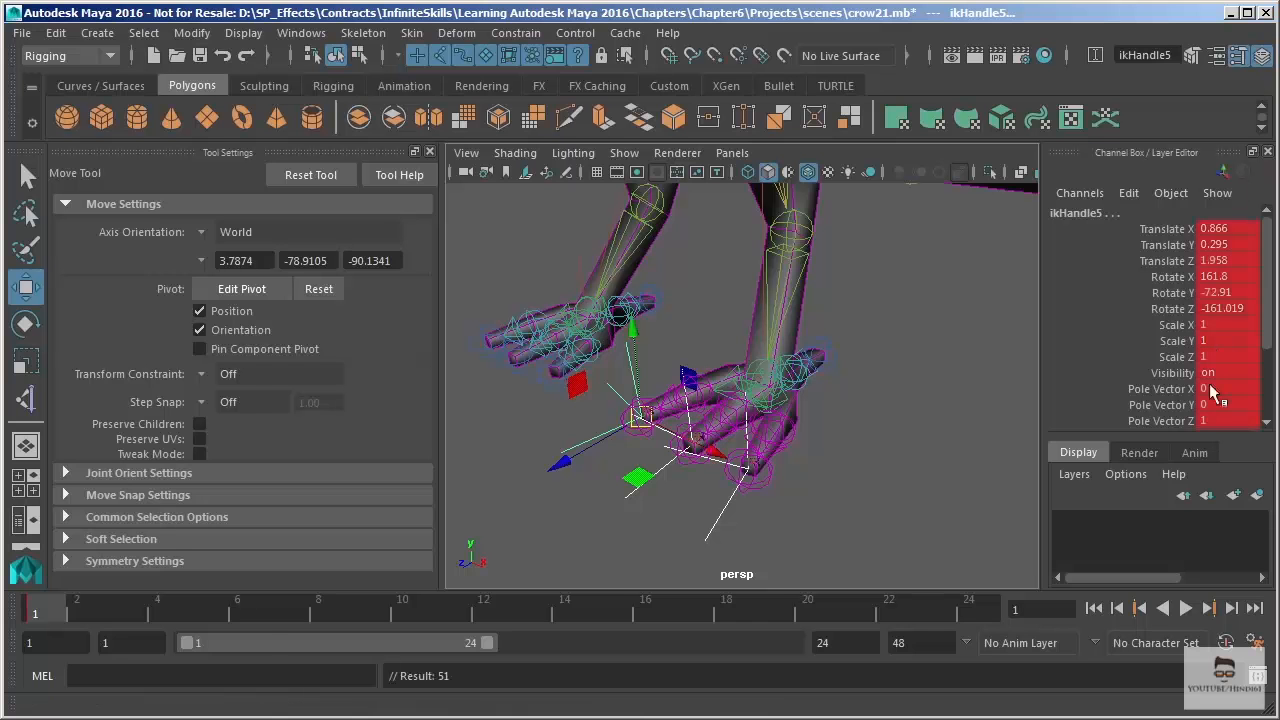
- Raise the left foot with the leg's single-chain IK handle to a Translate Y of about 0.9
alt+drag(838, 433, 867, 433)
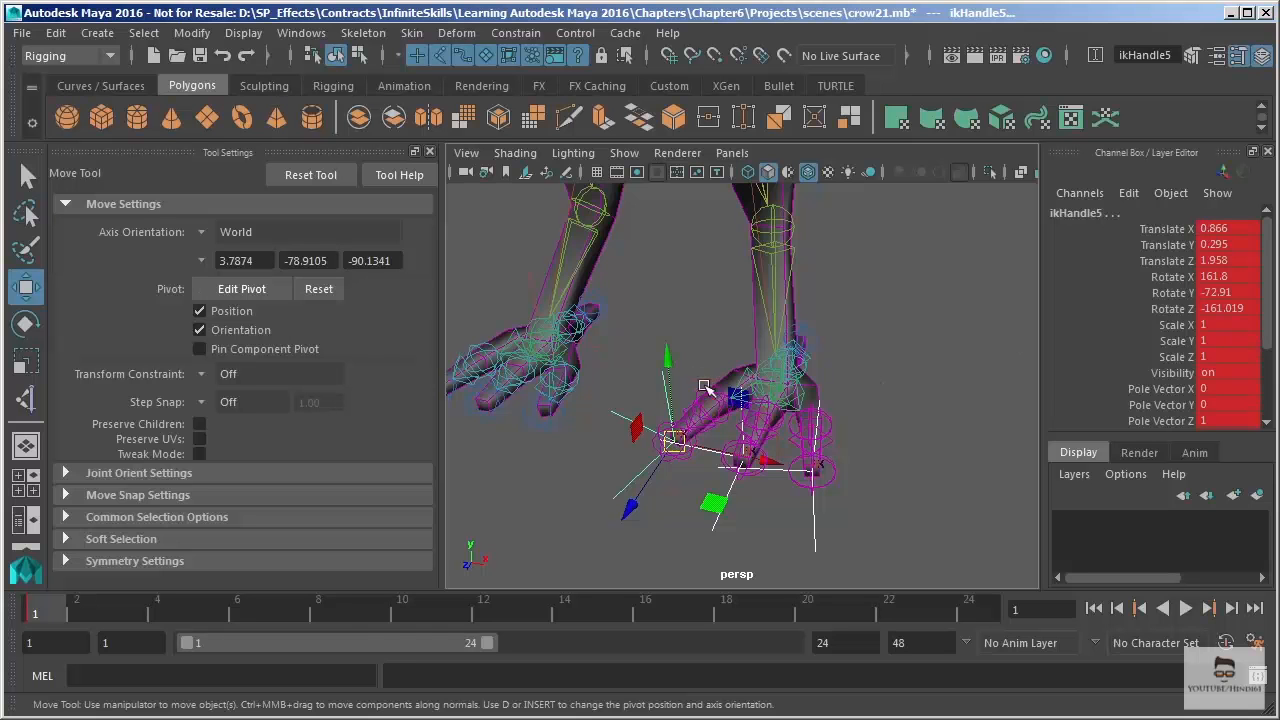
click(778, 372)
alt+drag(778, 372, 700, 406)
scroll(700, 406, down, 3)
alt+middle_drag(700, 406, 704, 492)
mouse_move(781, 472)
mouse_down()
mouse_move(768, 443)
mouse_move(781, 466)
mouse_move(774, 454)
mouse_up()
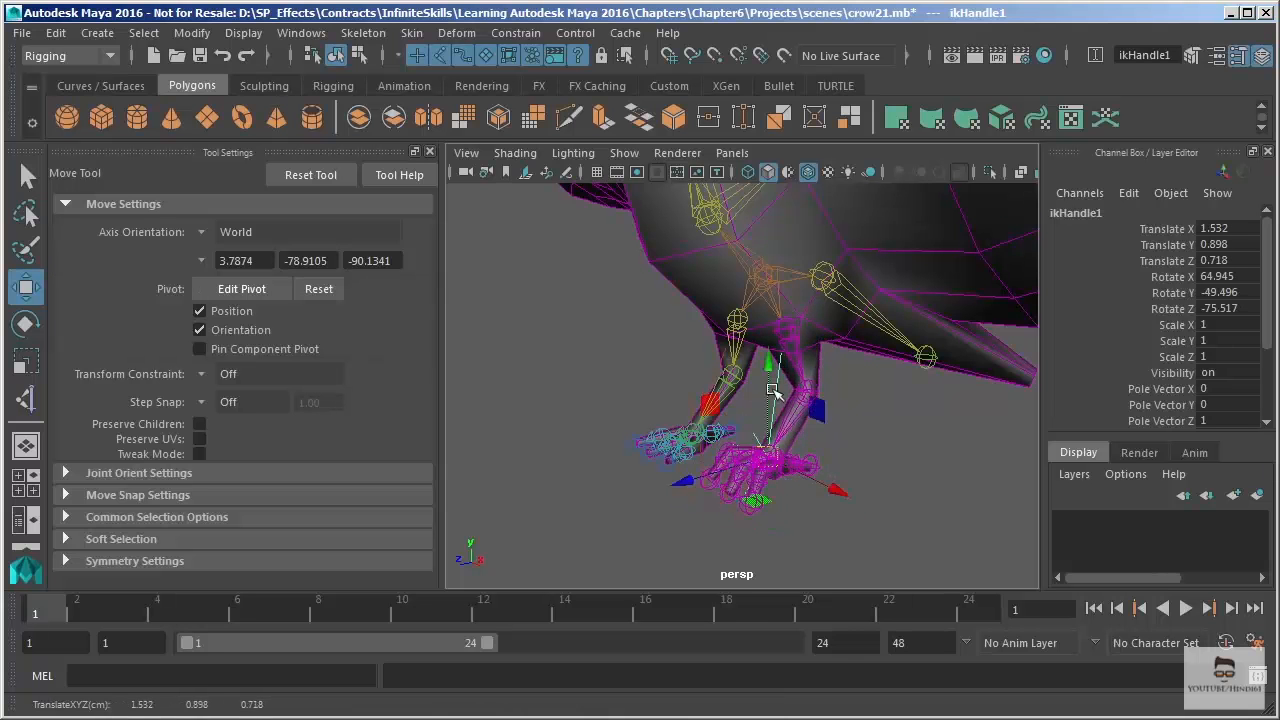
- Lower the left leg's IK handle to about 1.615, 0.545, 0.769, testing further foot moves and undoing the last one
alt+right_drag(771, 423, 812, 500)
alt+drag(812, 500, 843, 380)
drag(749, 409, 750, 463)
alt+drag(750, 463, 786, 429)
alt+middle_drag(786, 429, 750, 369)
drag(782, 377, 791, 346)
key(z)
- Select the left foot's three toe IK handles, try moving them together and undo the move
alt+drag(830, 420, 724, 446)
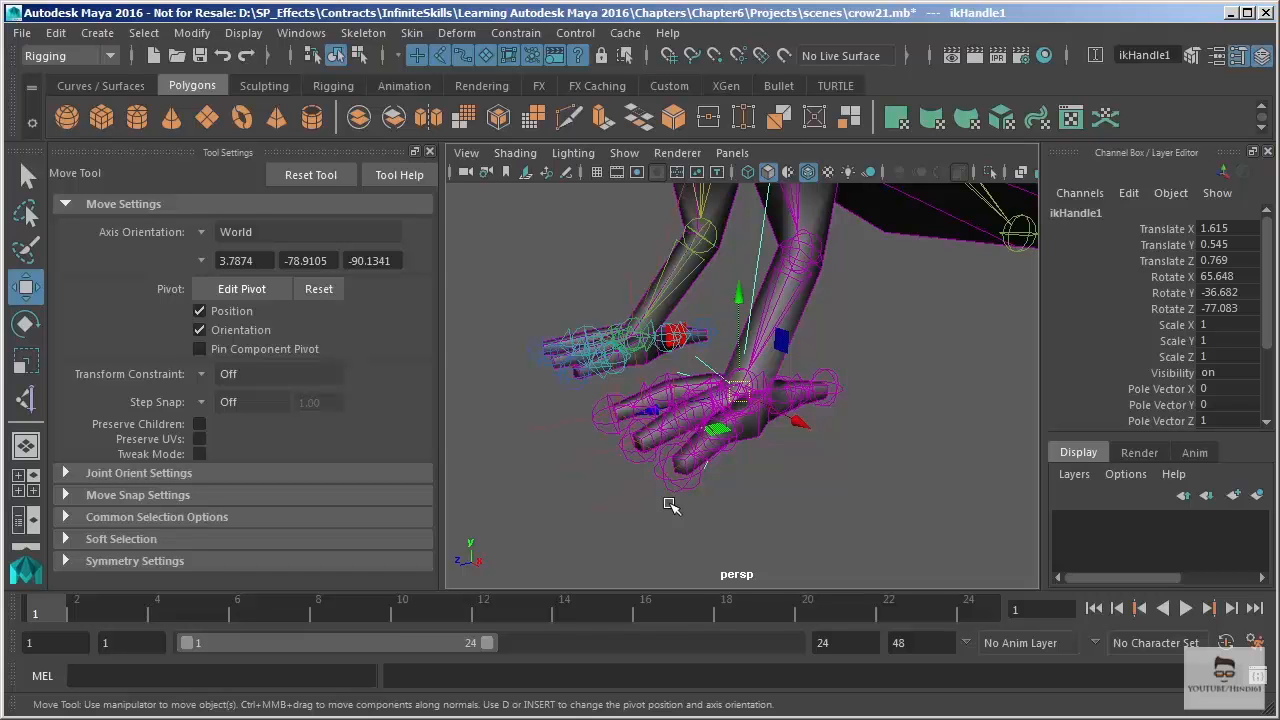
drag(558, 496, 560, 497)
shift+drag(591, 491, 619, 535)
drag(682, 463, 666, 414)
key(ctrl+z)
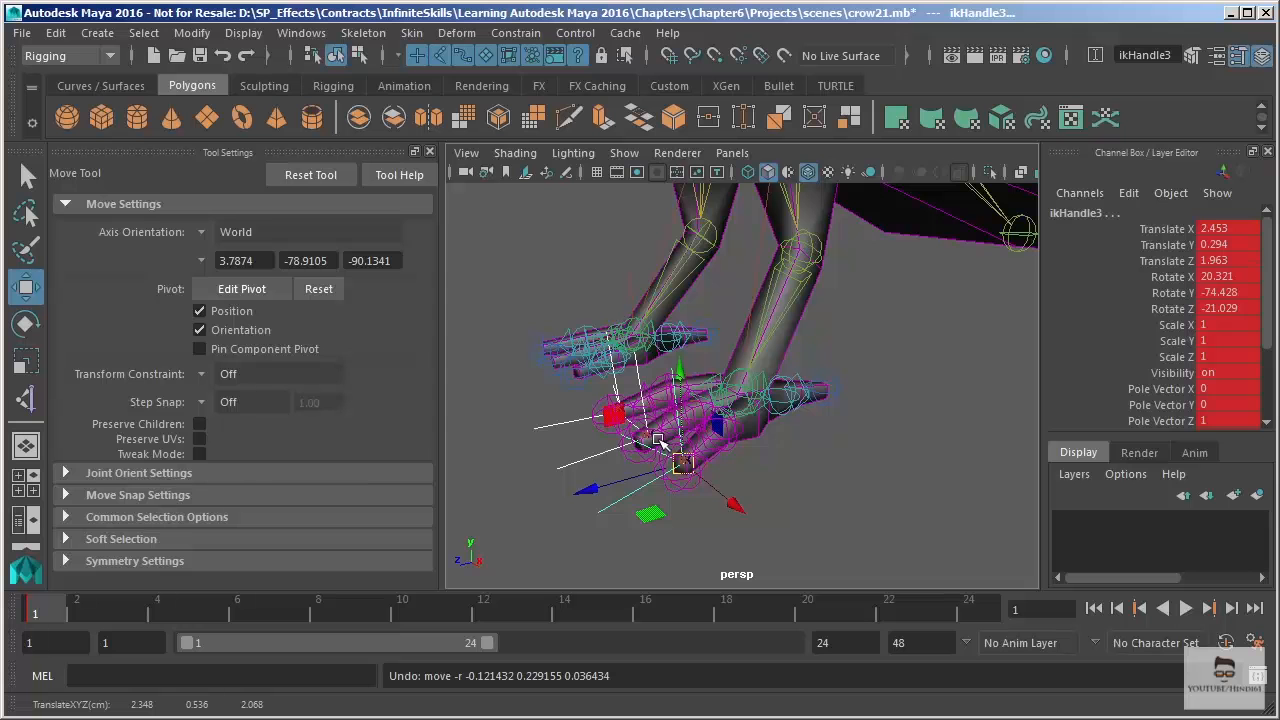
- Try moving the right leg's rotate-plane IK handle and undo the move
mouse_move(628, 290)
mouse_down()
mouse_move(668, 337)
mouse_move(634, 280)
mouse_move(643, 319)
mouse_move(635, 232)
mouse_move(642, 276)
mouse_up()
key(ctrl+z)
alt+right_drag(808, 440, 727, 352)
alt+drag(727, 352, 806, 424)
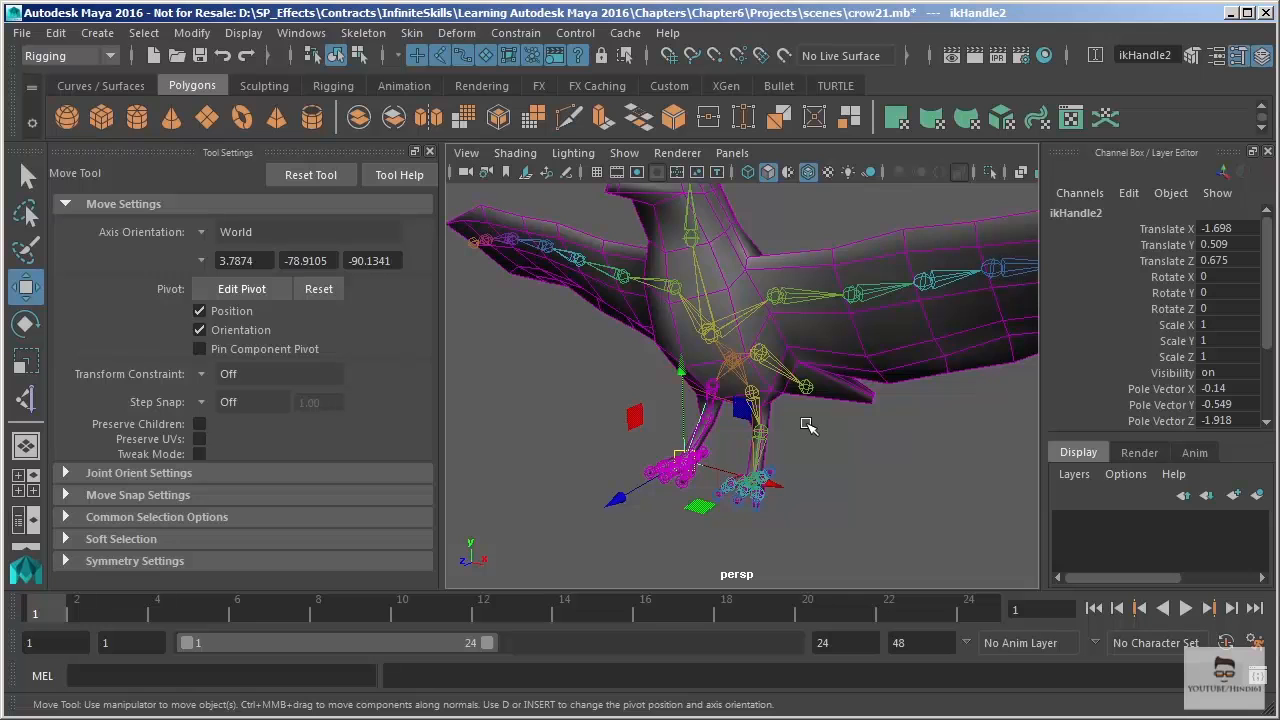